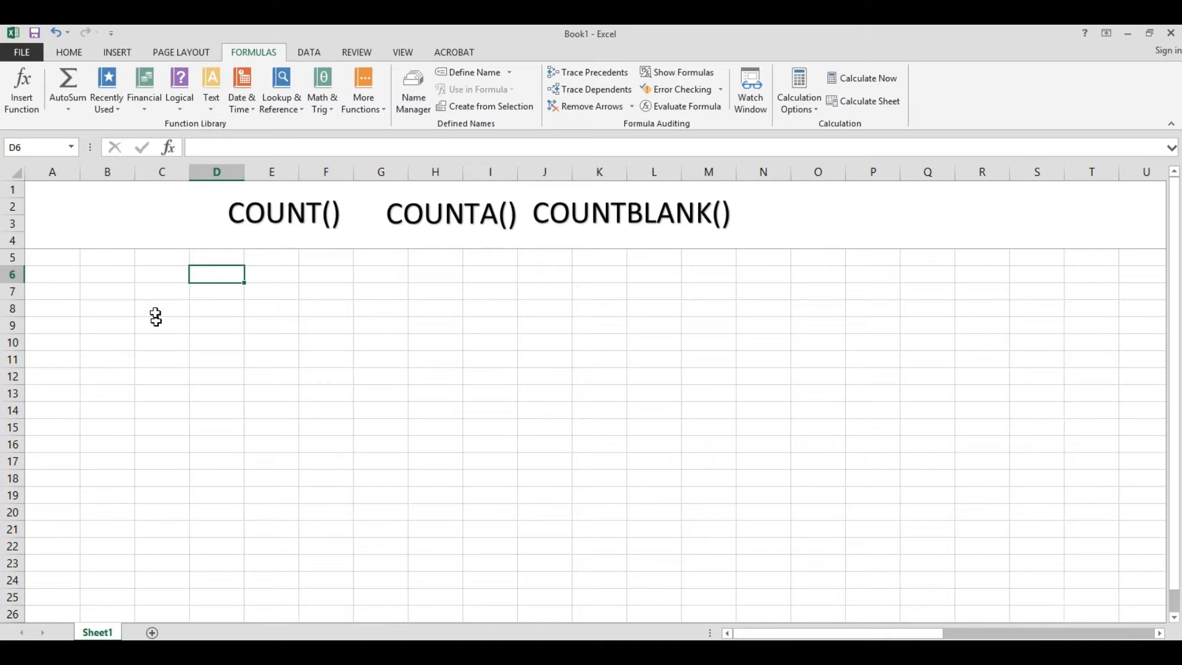
- Enter the letters A, B and C in cells C7 through C9
left_click(167, 296)
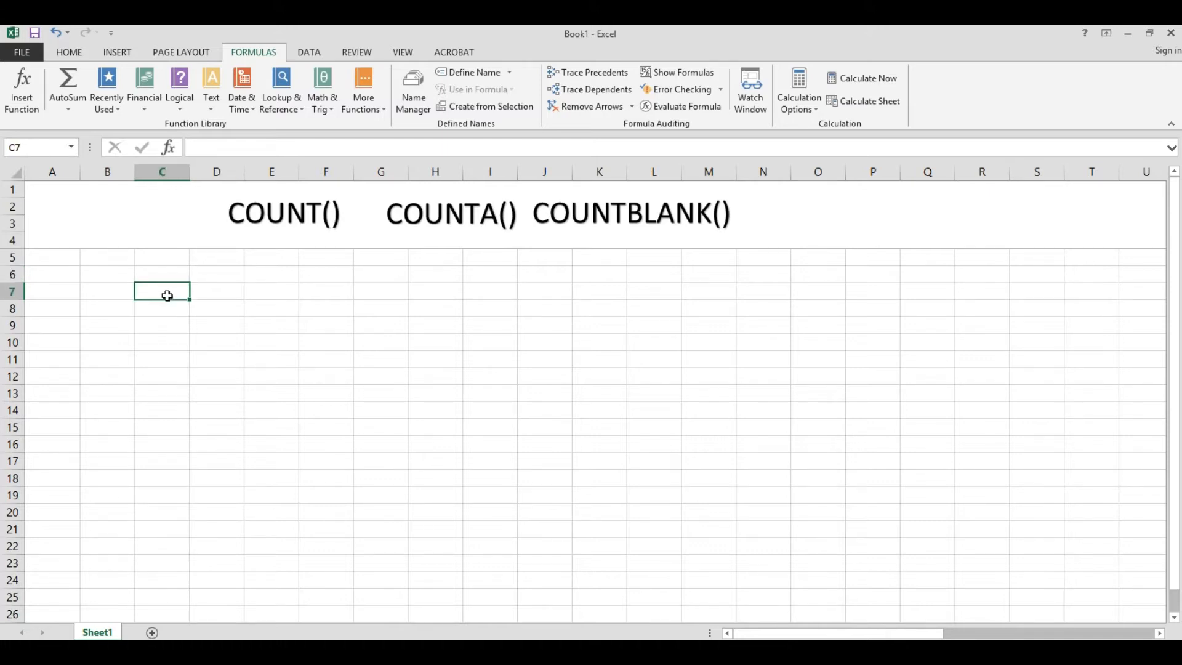
type("A")
key("Return")
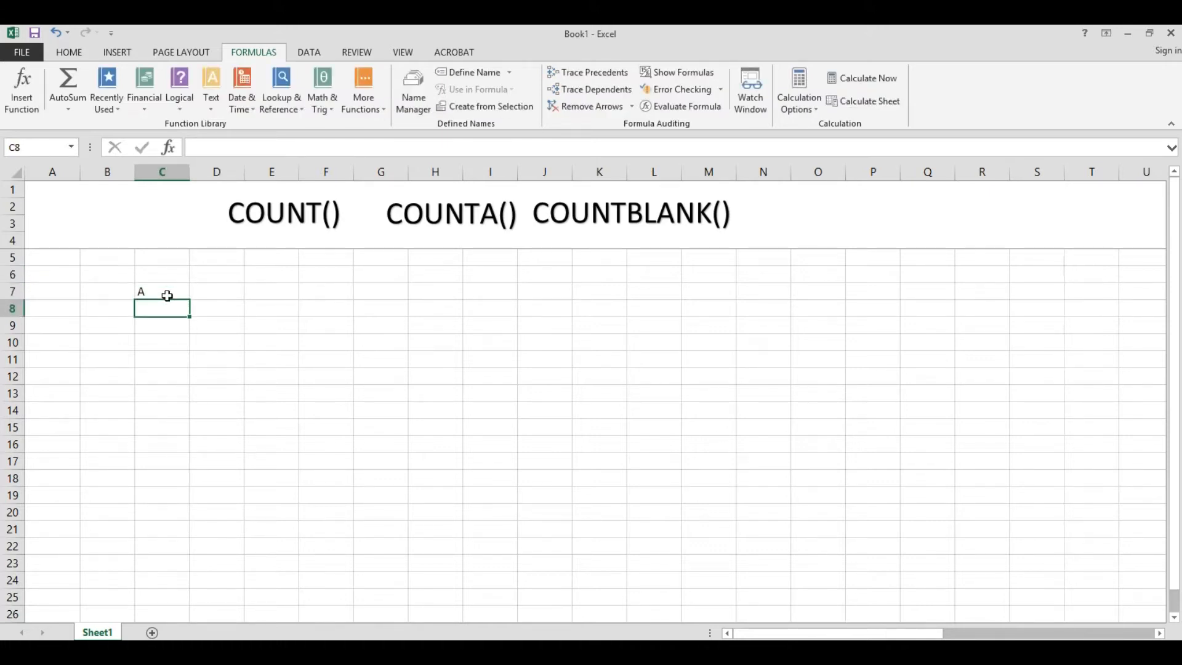
type("B")
key("Return")
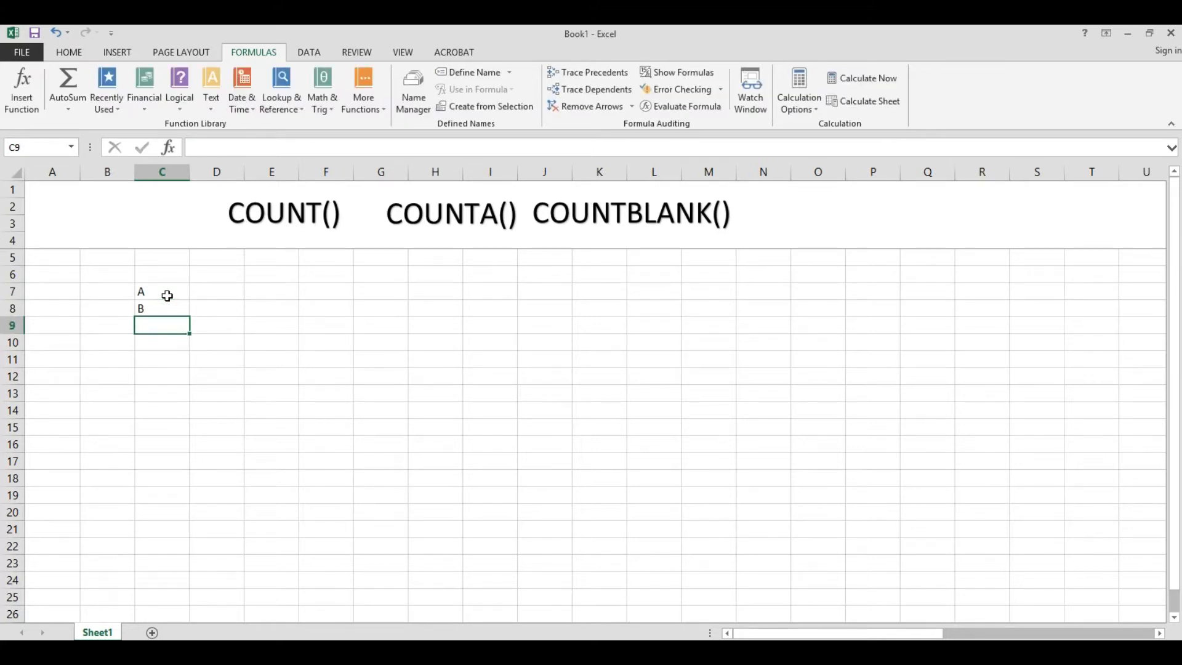
type("C")
key("Return")
- Enter 1 and 2 in cells C10 and C11, leave C12 blank, and enter 3 and 4 in C13 and C14
type("1")
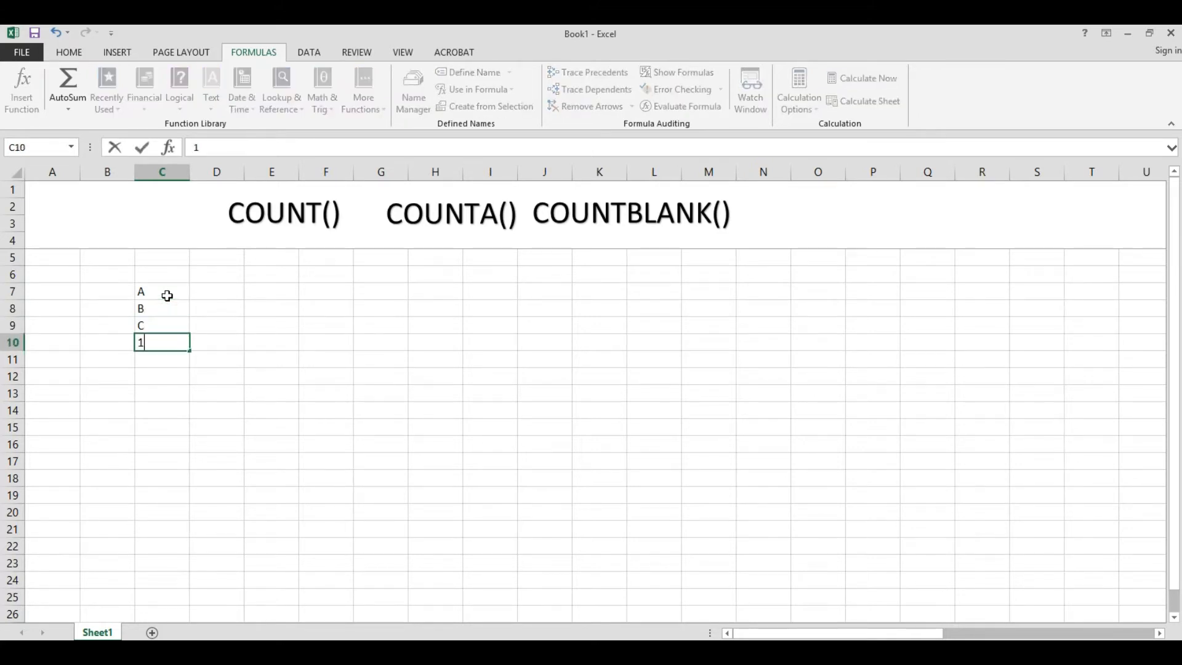
key("ctrl+Return")
key("Return")
type("2")
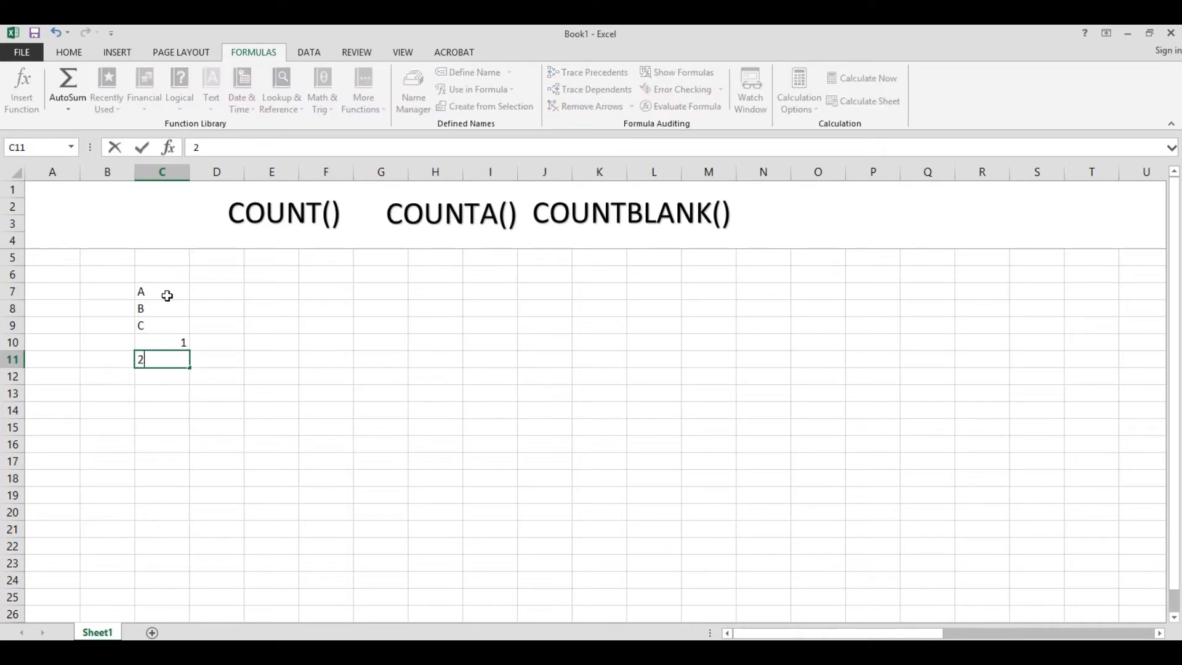
key("Return")
key("Return")
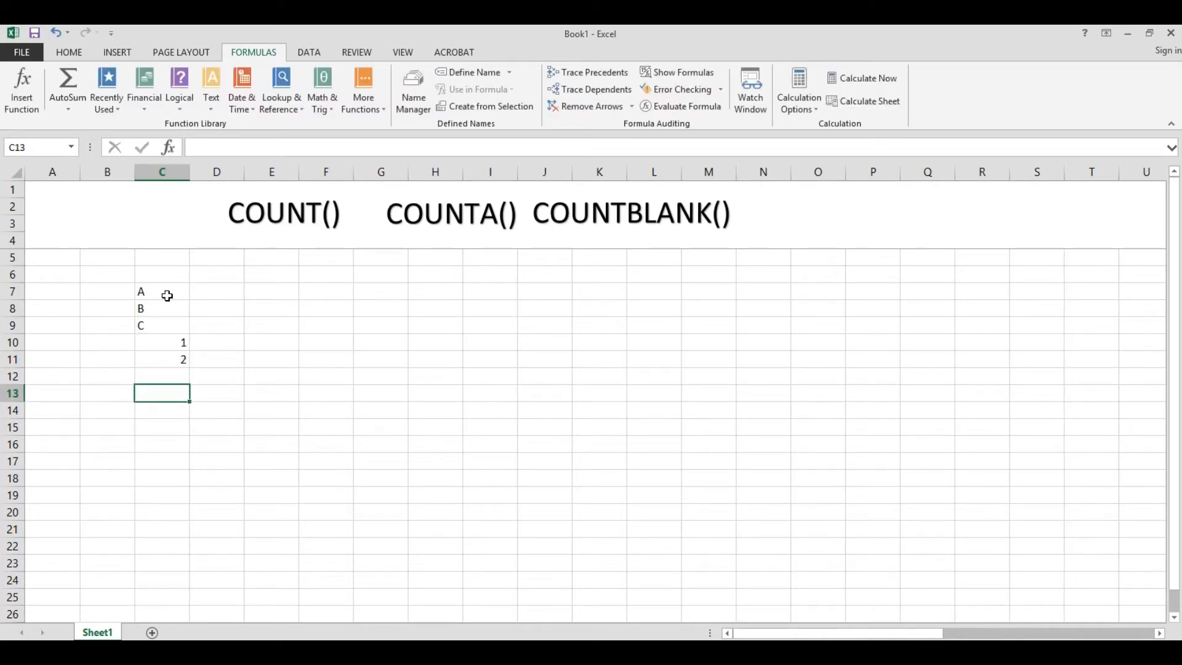
type("3")
key("Return")
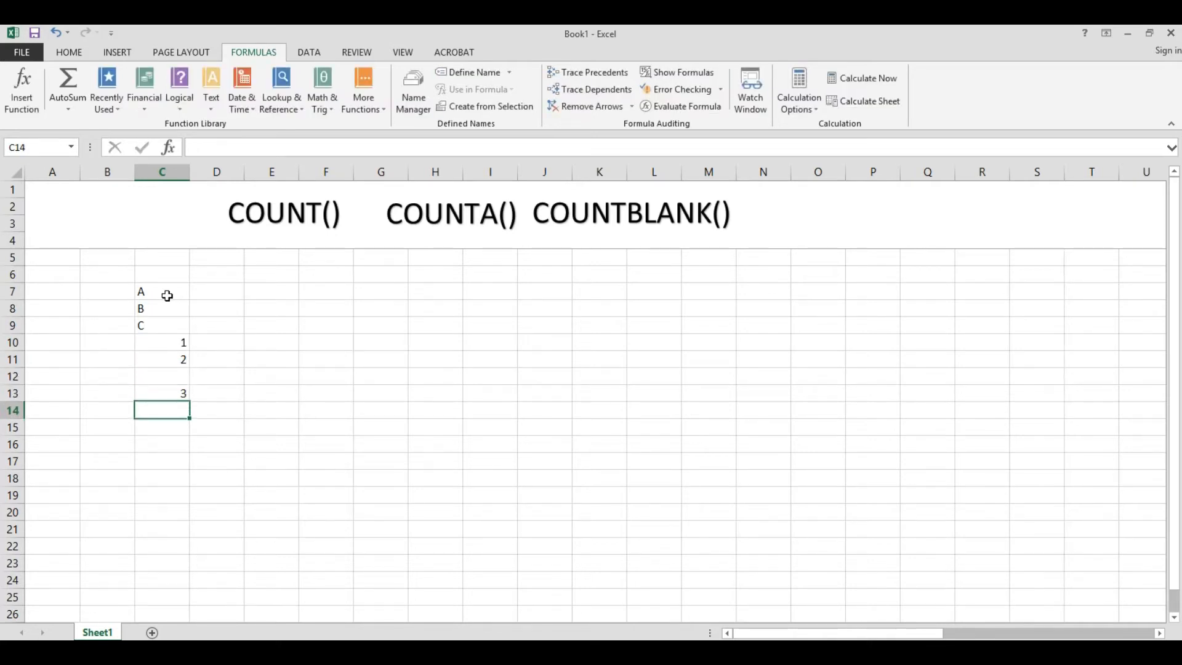
type("4")
key("Up")
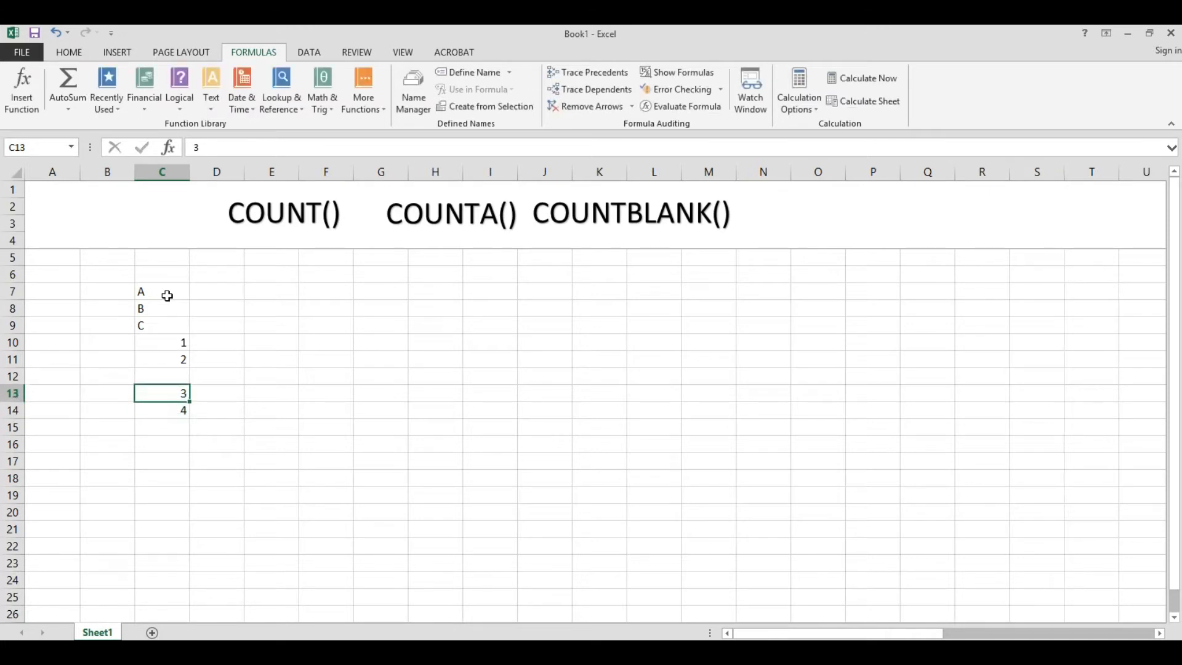
- Center the contents of cells C7 through C14 horizontally
left_click_drag(148, 290, 156, 413)
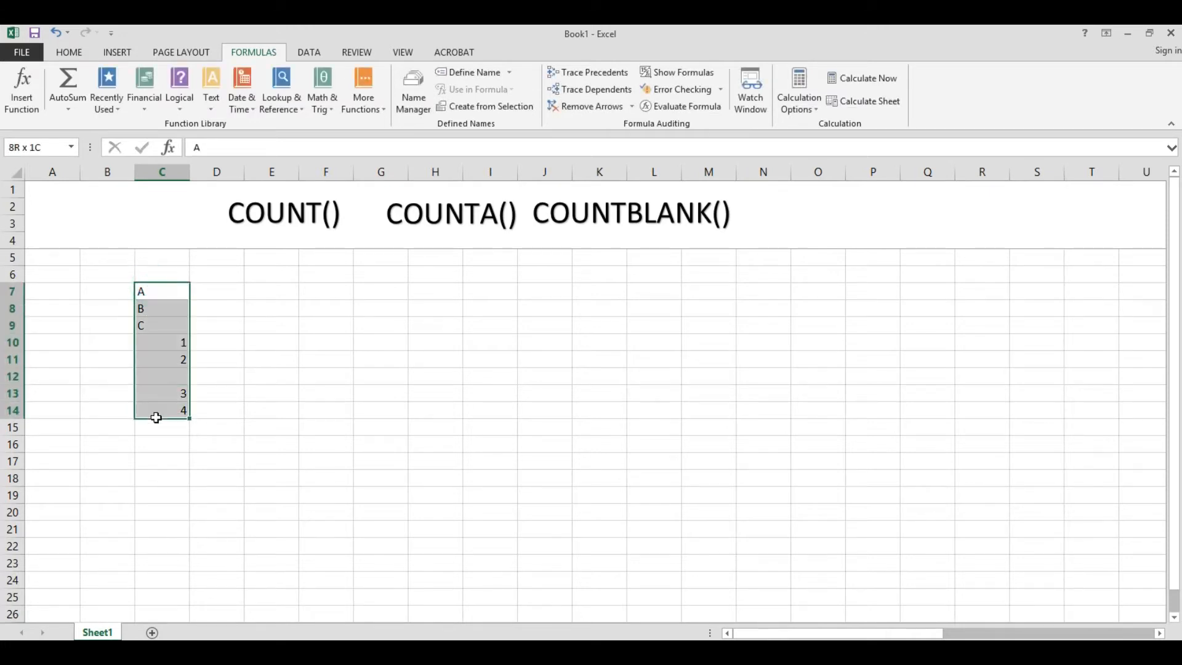
left_click(77, 51)
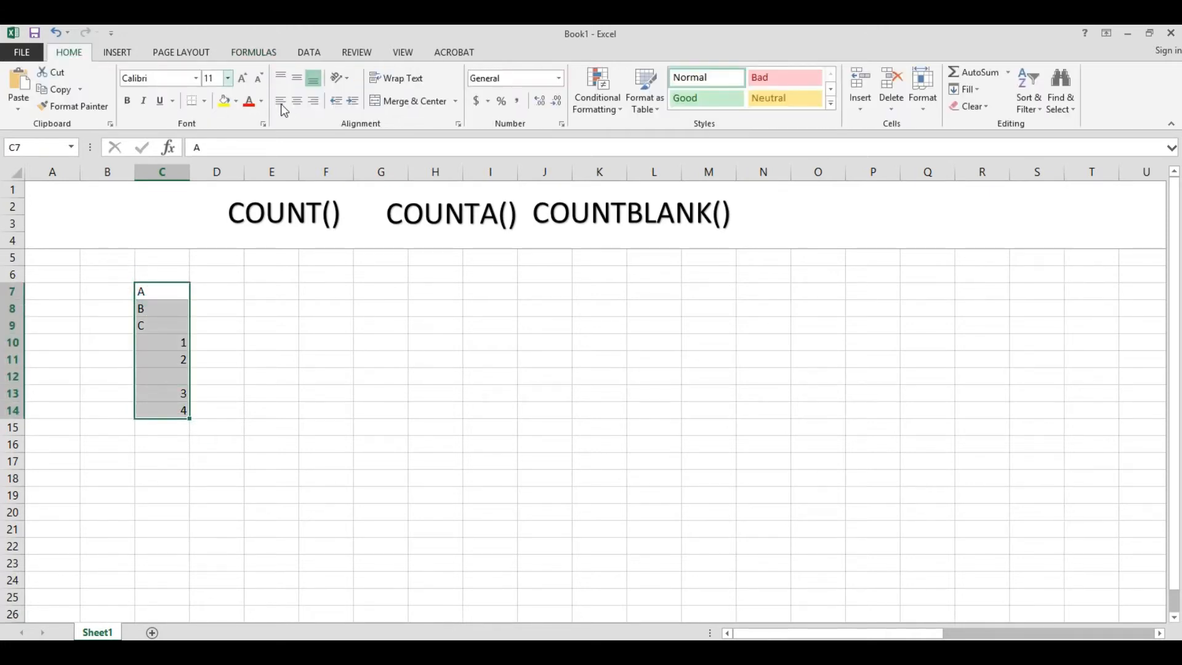
left_click(296, 103)
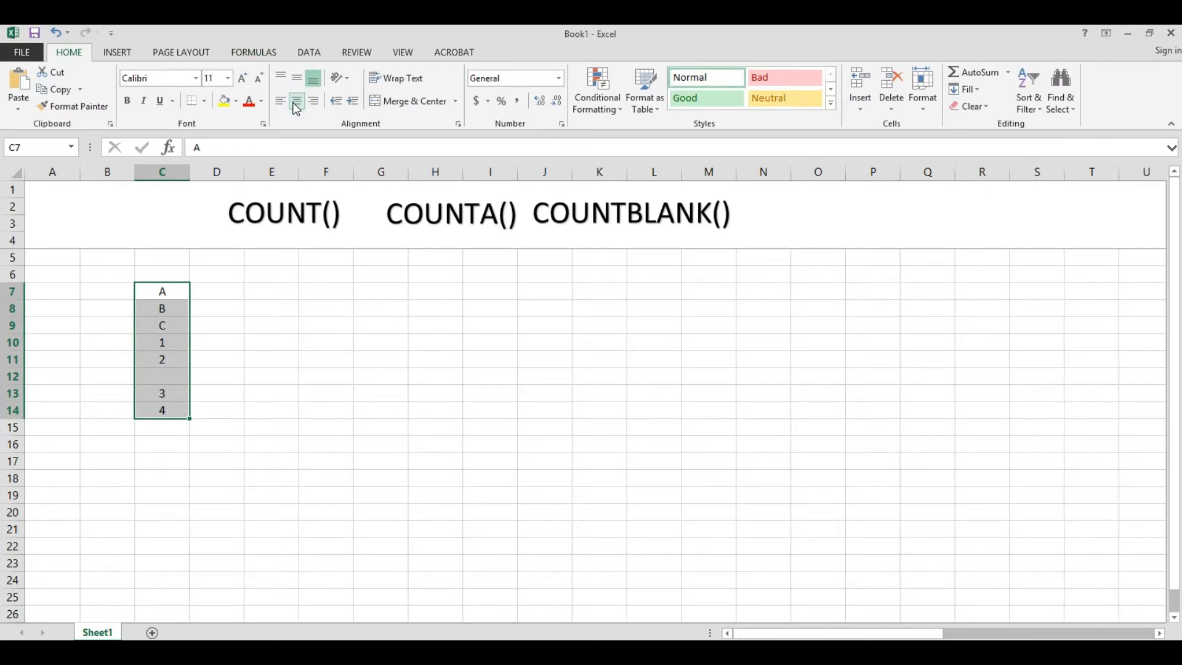
- Count the numeric cells of the list in cell D7 with the formula =COUNT(C7:C14)
left_click(227, 294)
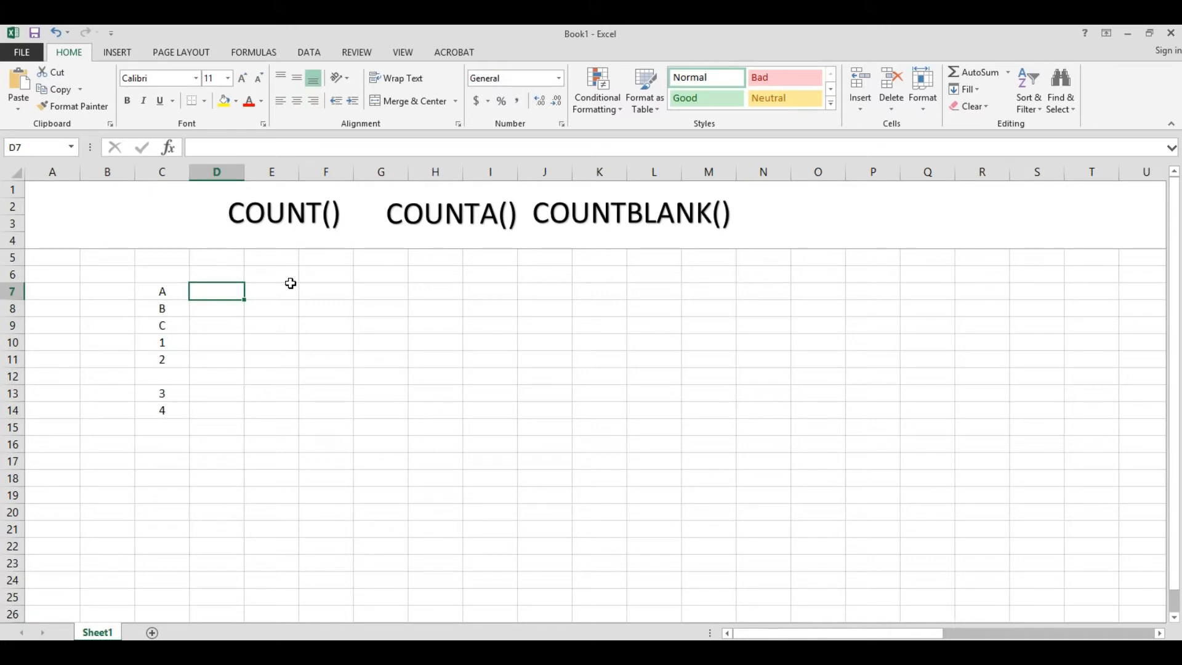
type("=")
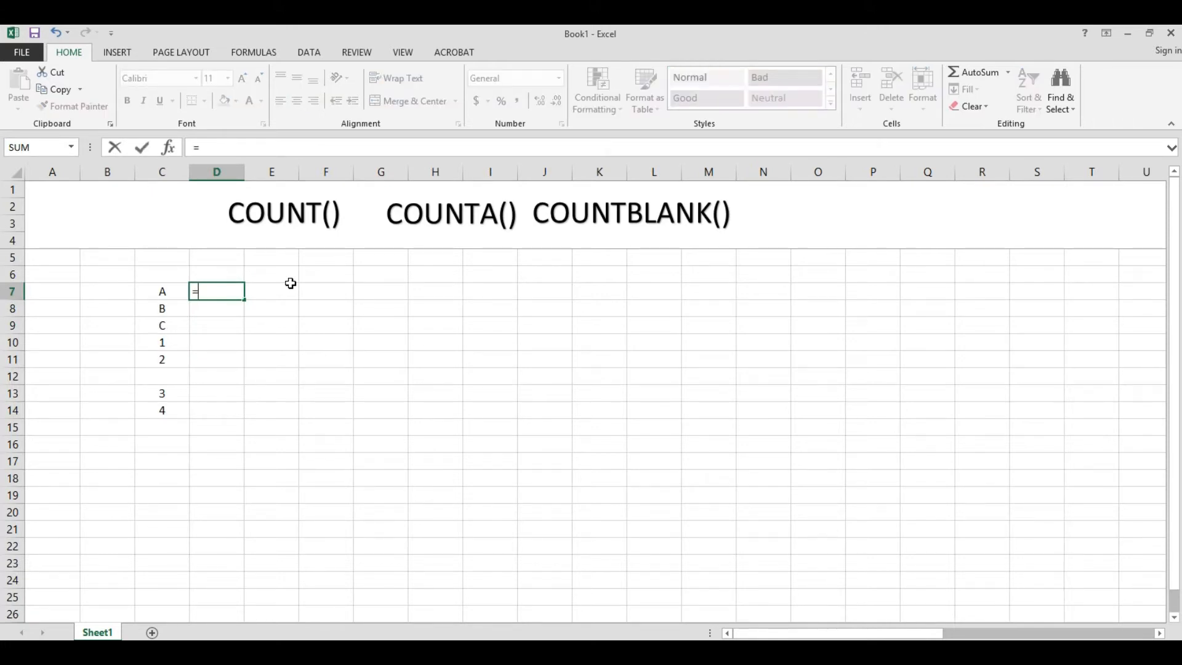
type("COU")
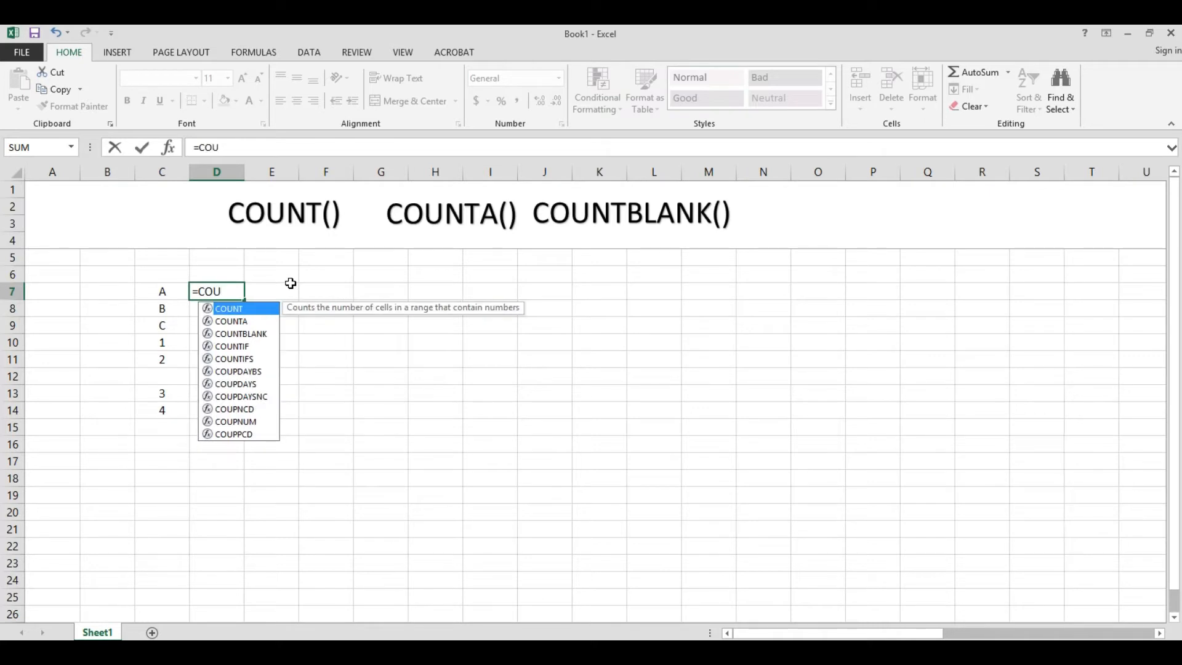
key("Tab")
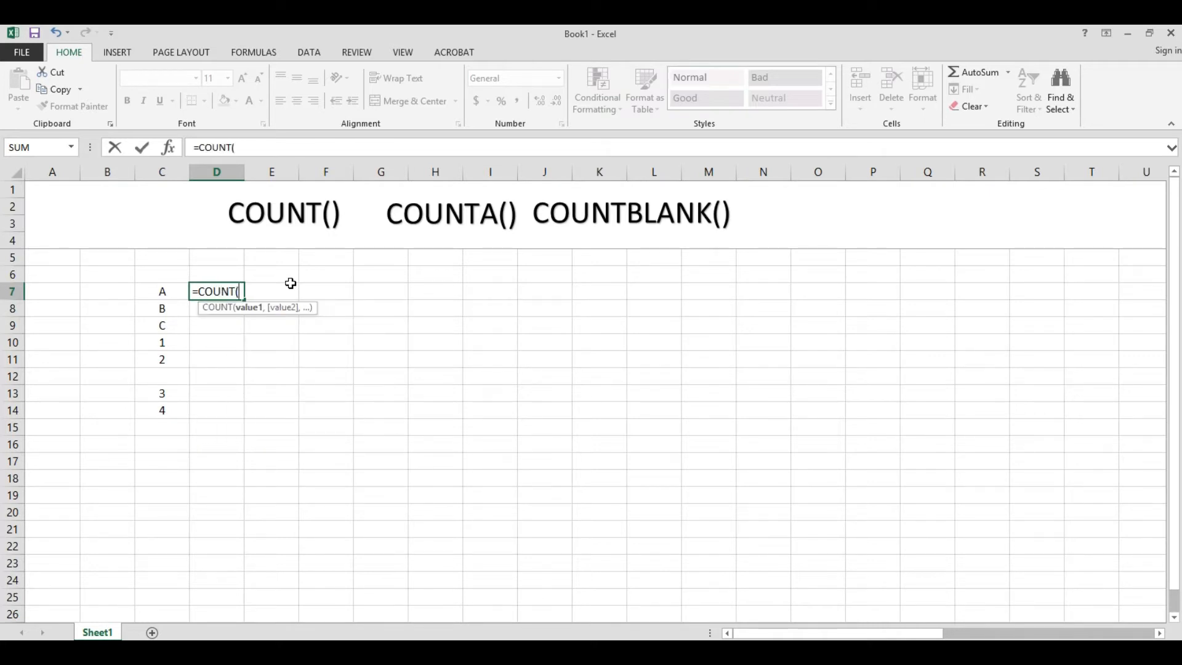
left_click(147, 291)
left_click_drag(149, 311, 152, 419)
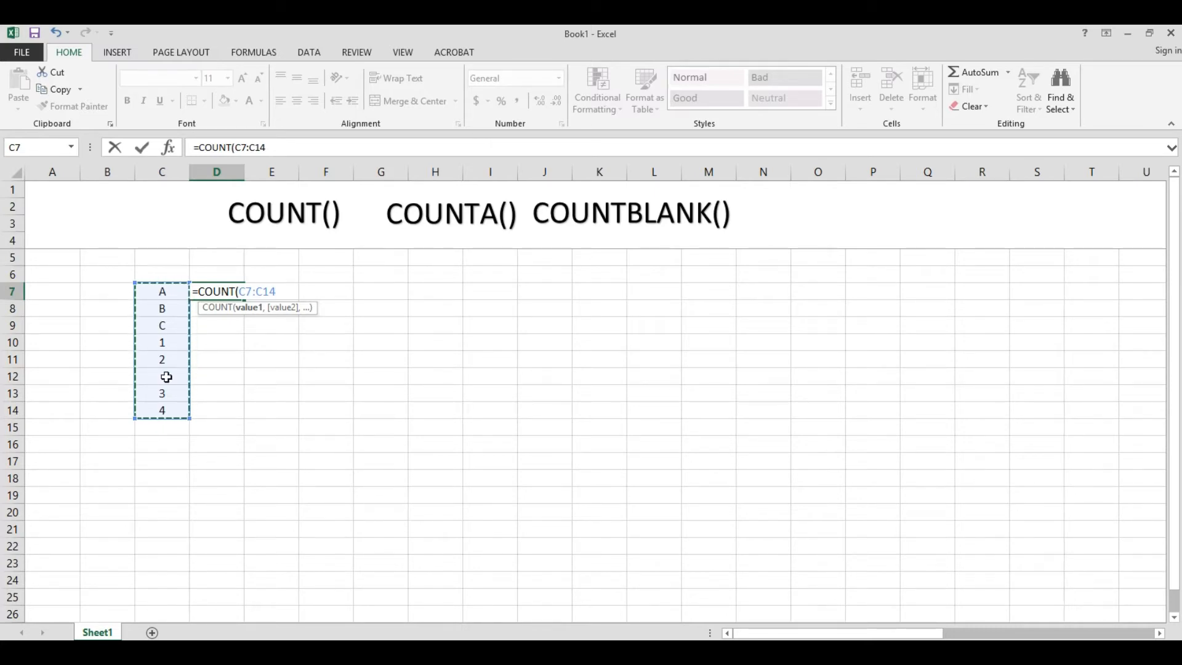
key("Return")
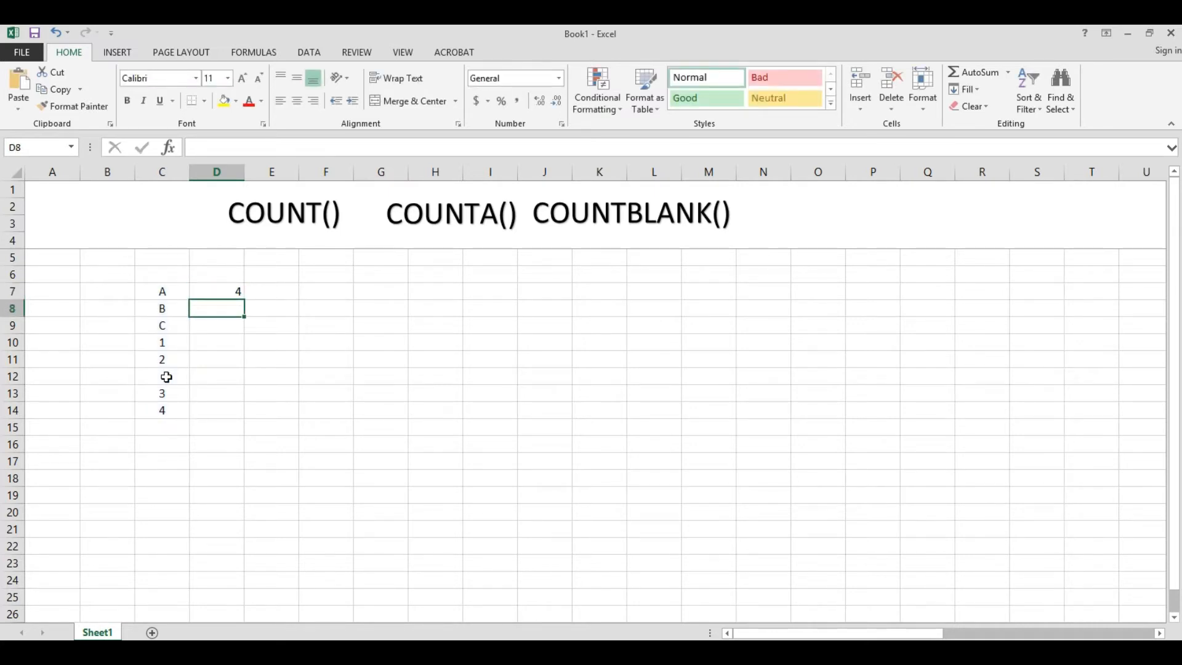
key("Up")
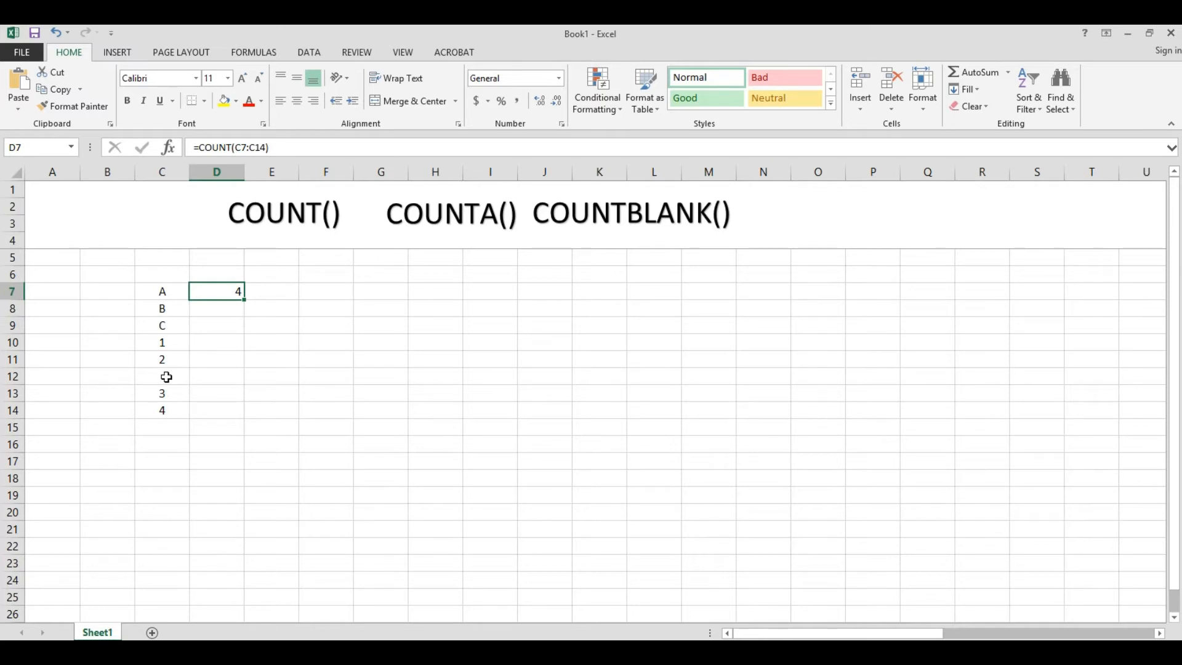
left_click(160, 343)
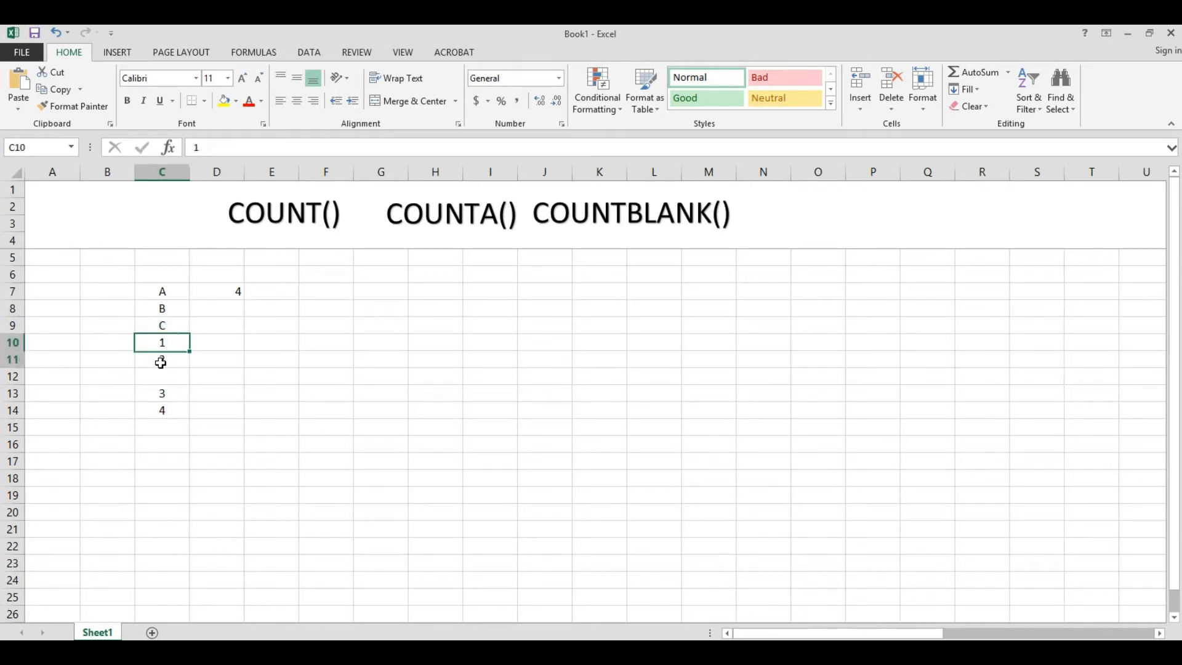
left_click_drag(161, 362, 159, 394)
left_click(147, 345)
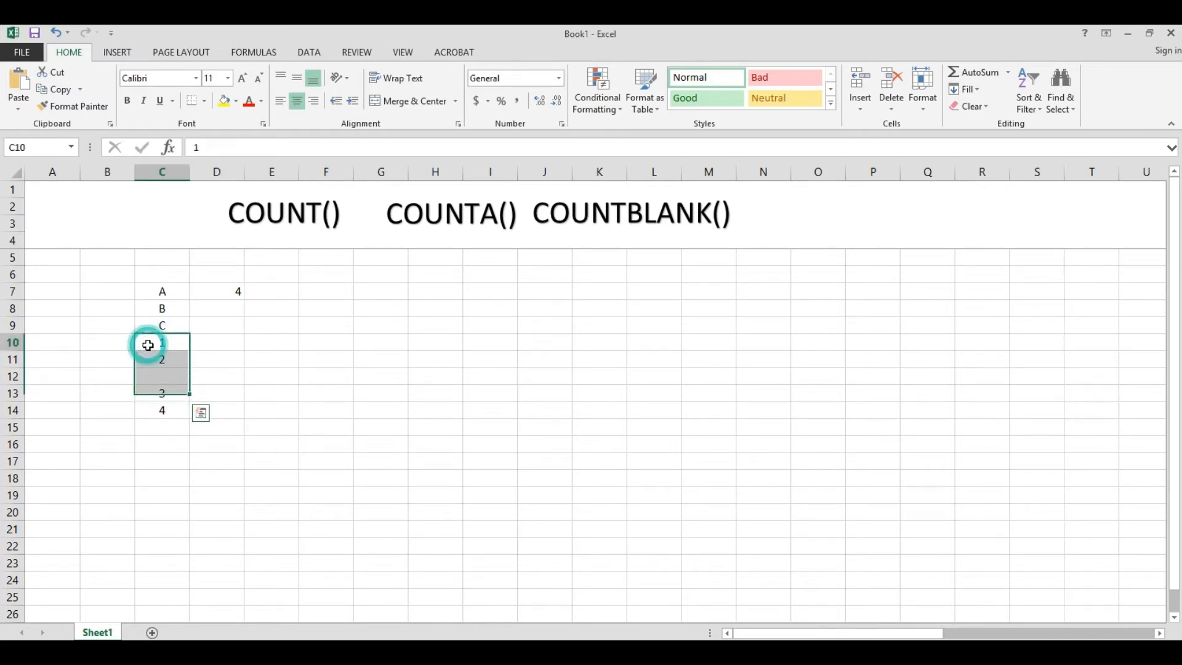
- Enter the number 6 in the blank cell C12
left_click(165, 373)
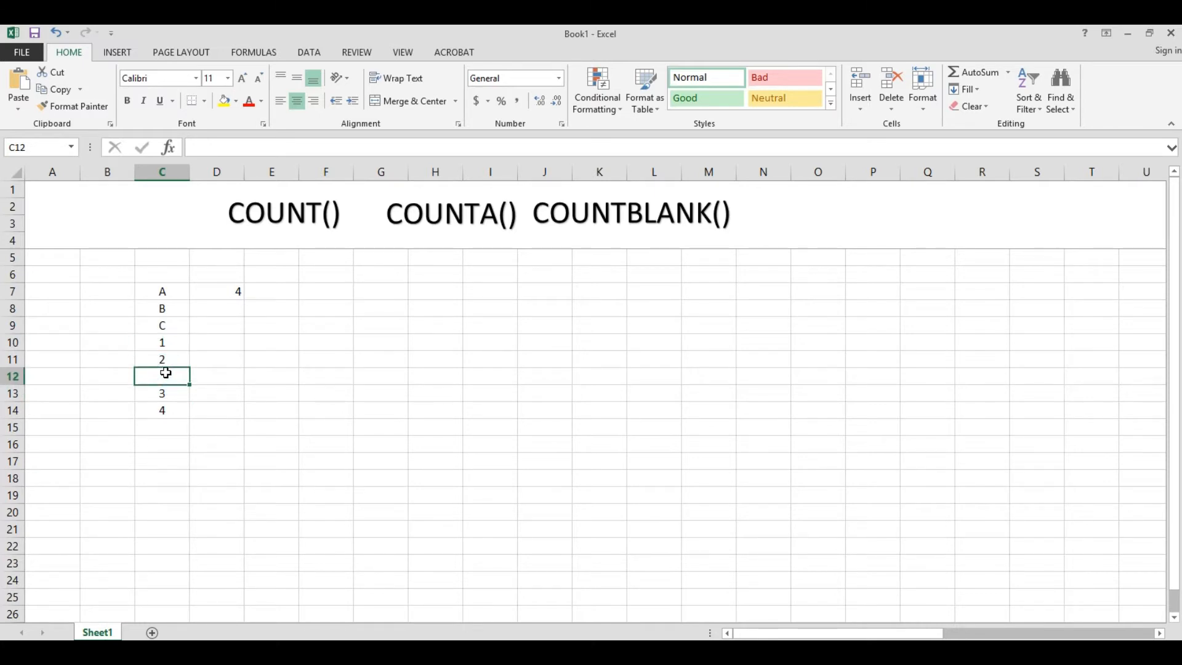
type("6")
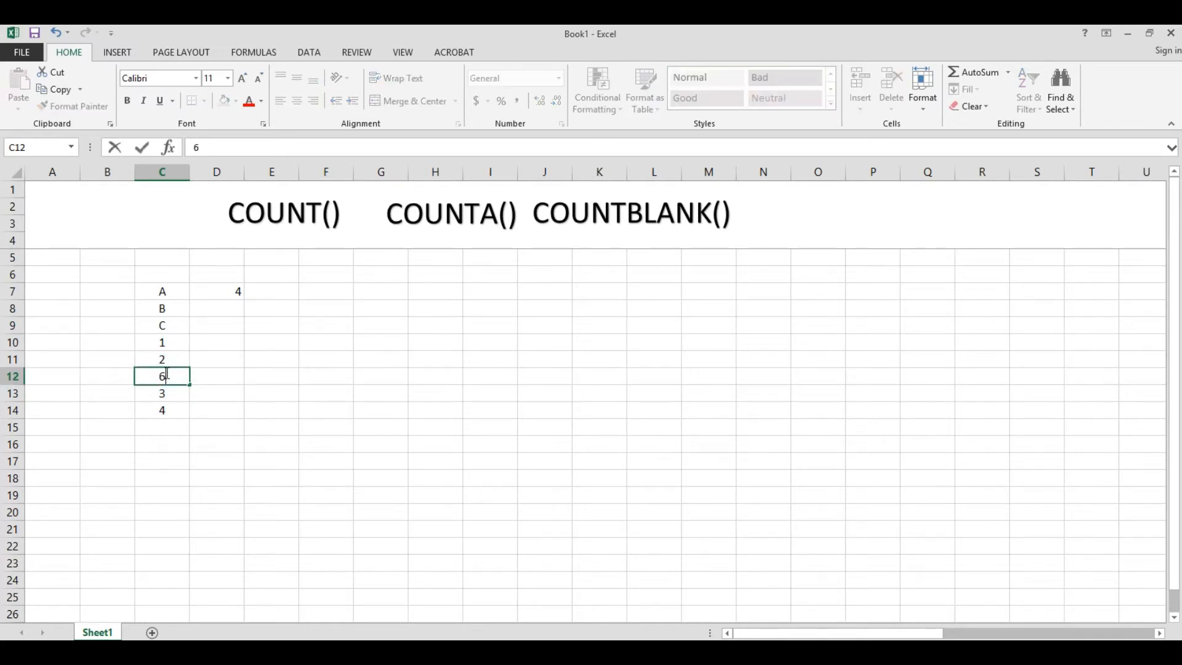
key("Return")
- Replace the content of cell C12 with the letter D
left_click(165, 373)
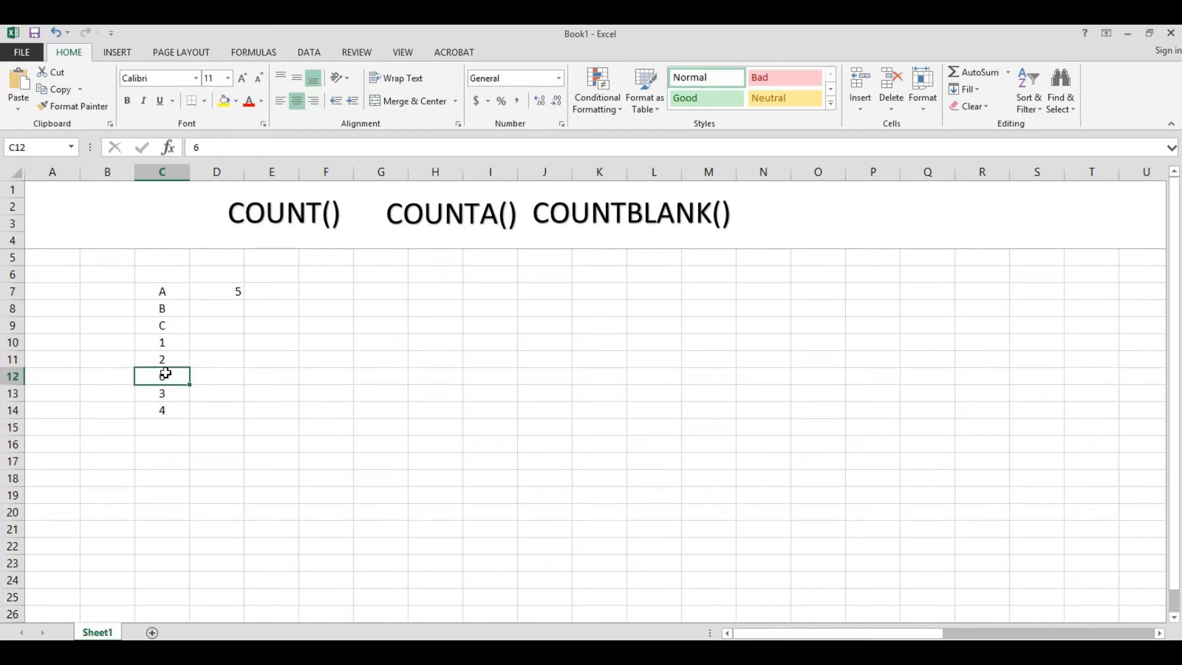
type("D")
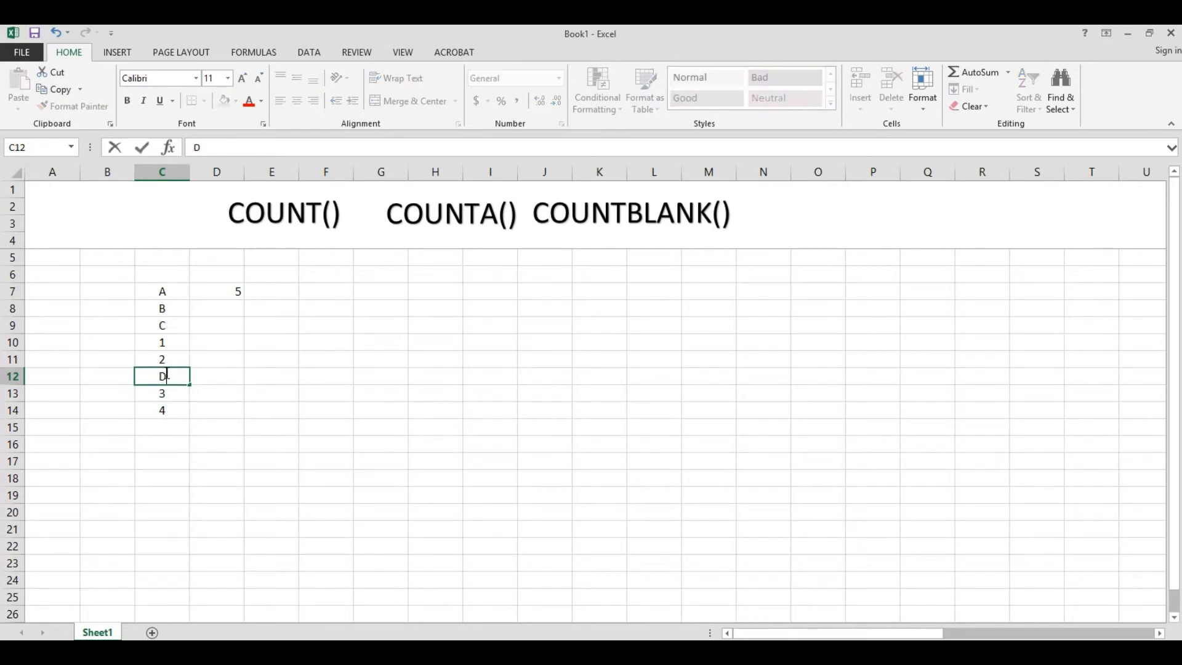
key("Return")
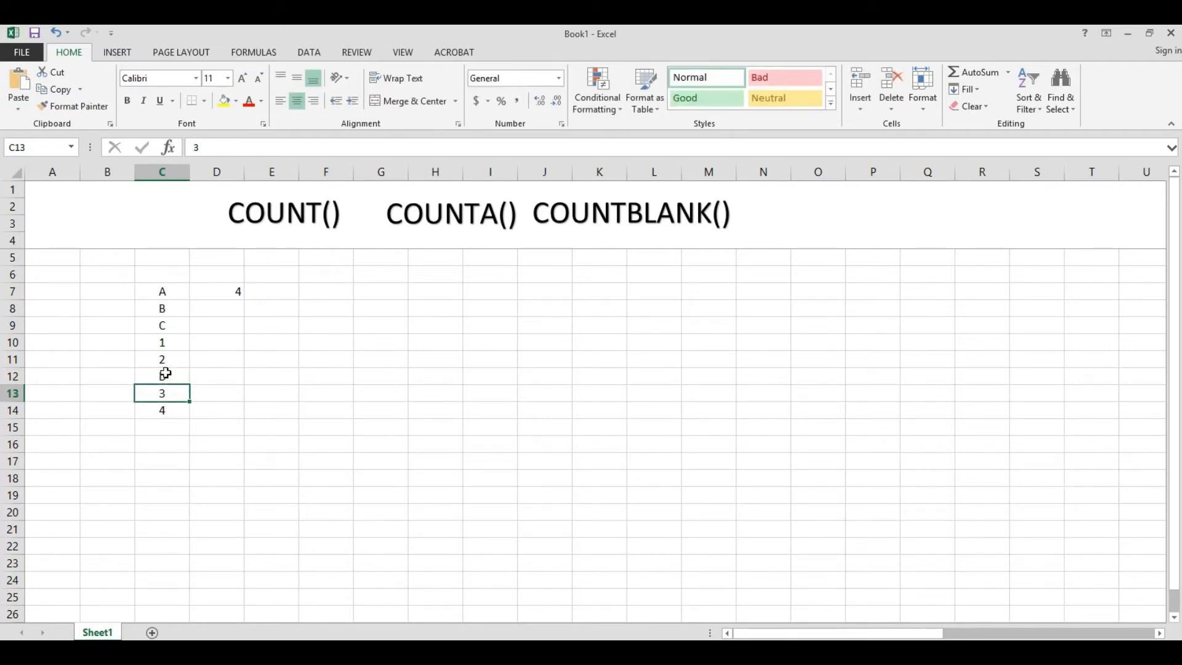
left_click(164, 293)
left_click_drag(164, 298, 154, 403)
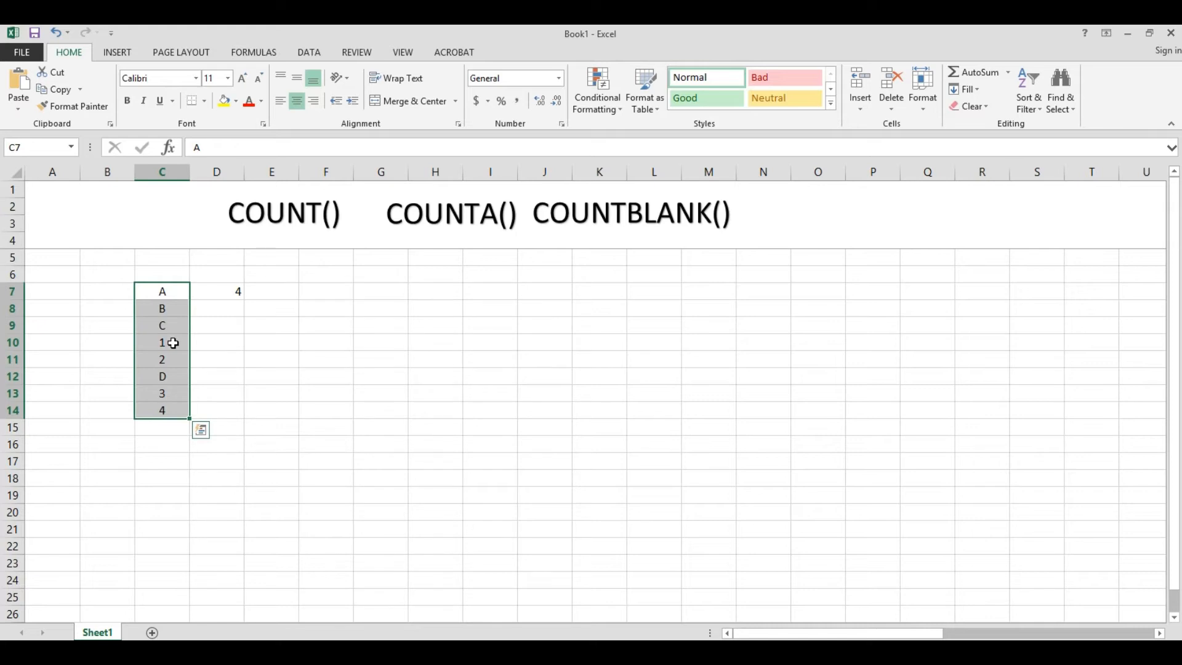
- Label the formula result in D7 by entering COUNT in the adjacent cell E7
left_click(232, 306)
left_click(254, 292)
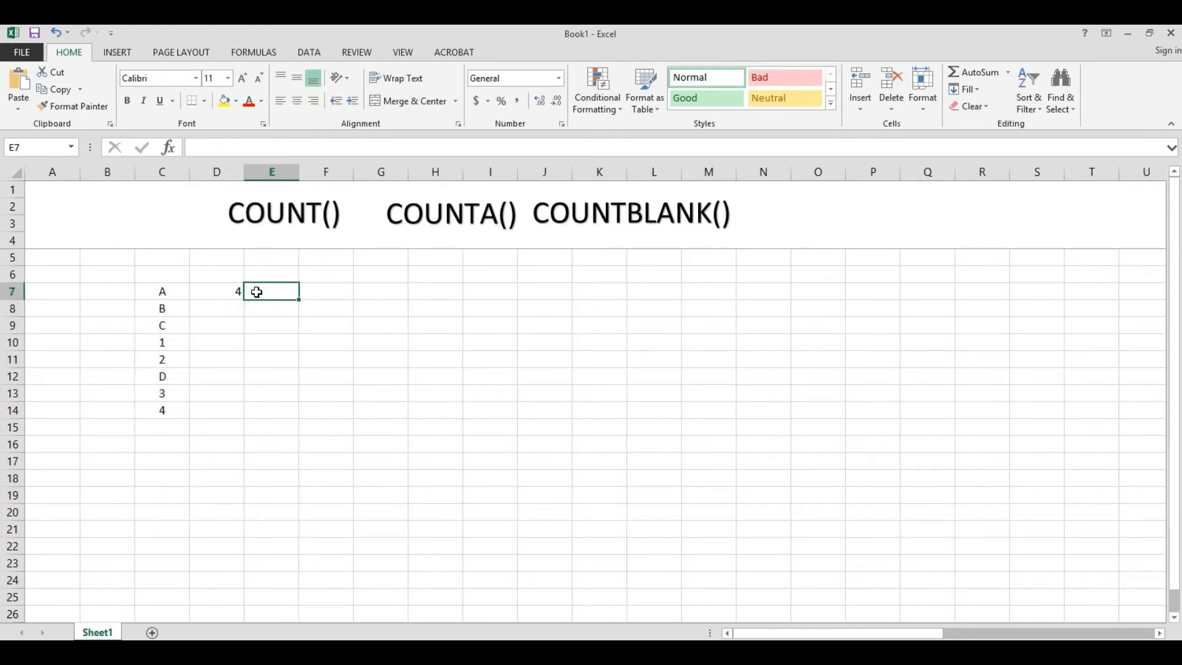
type("COUNT")
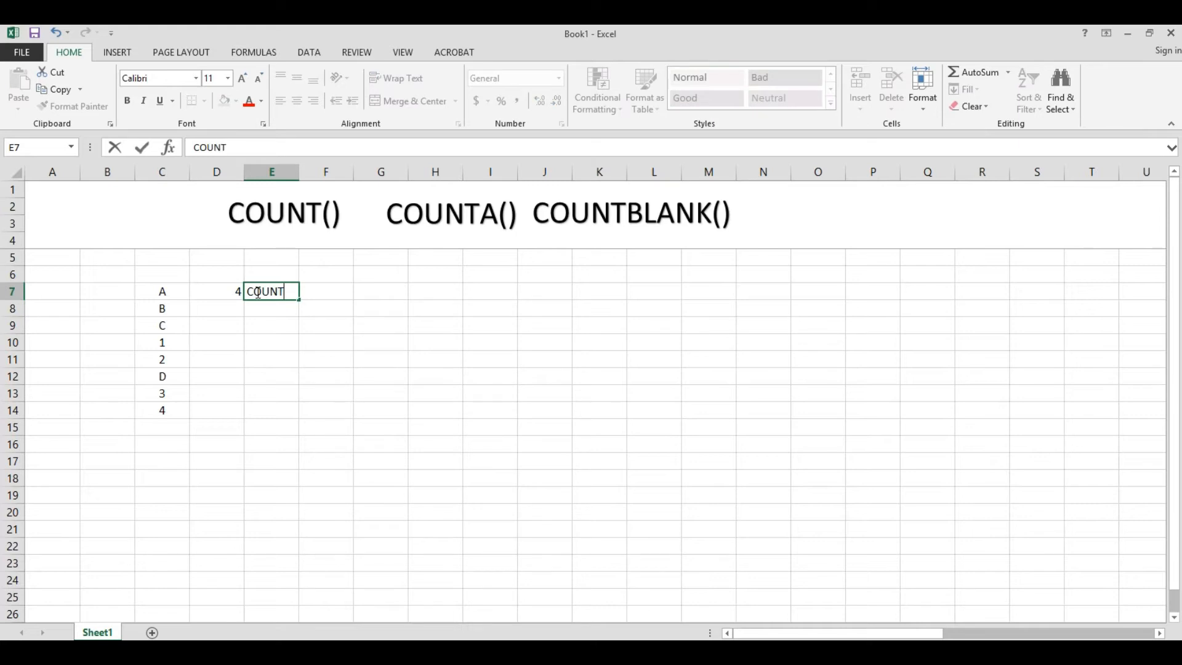
key("Return")
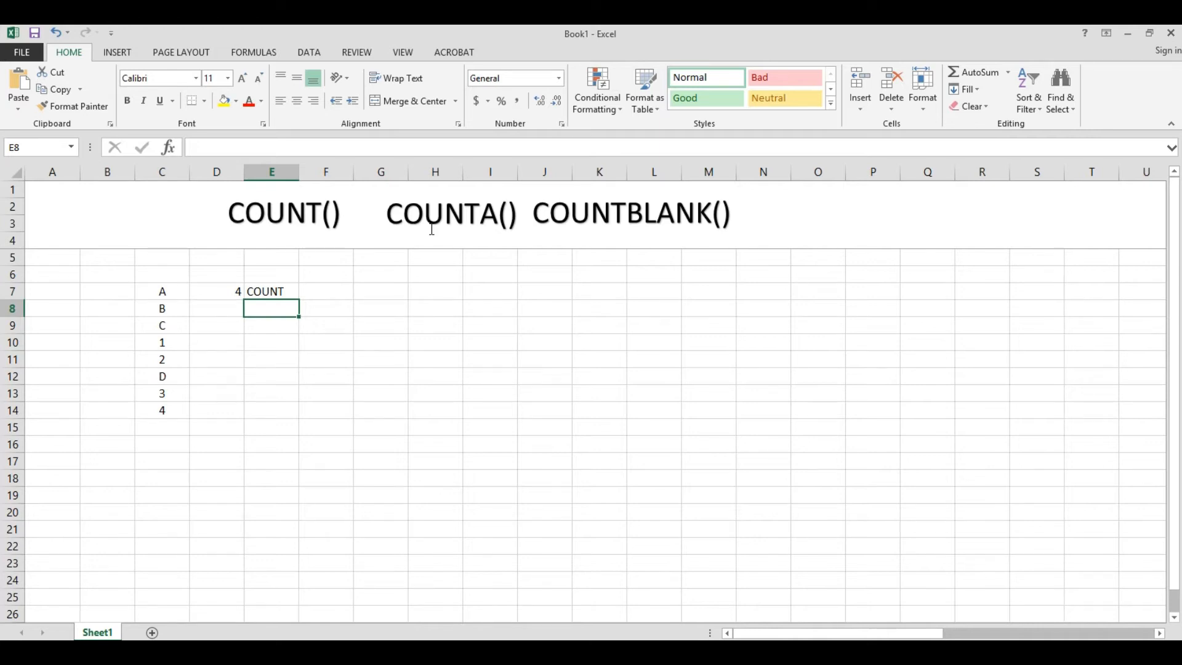
left_click(159, 292)
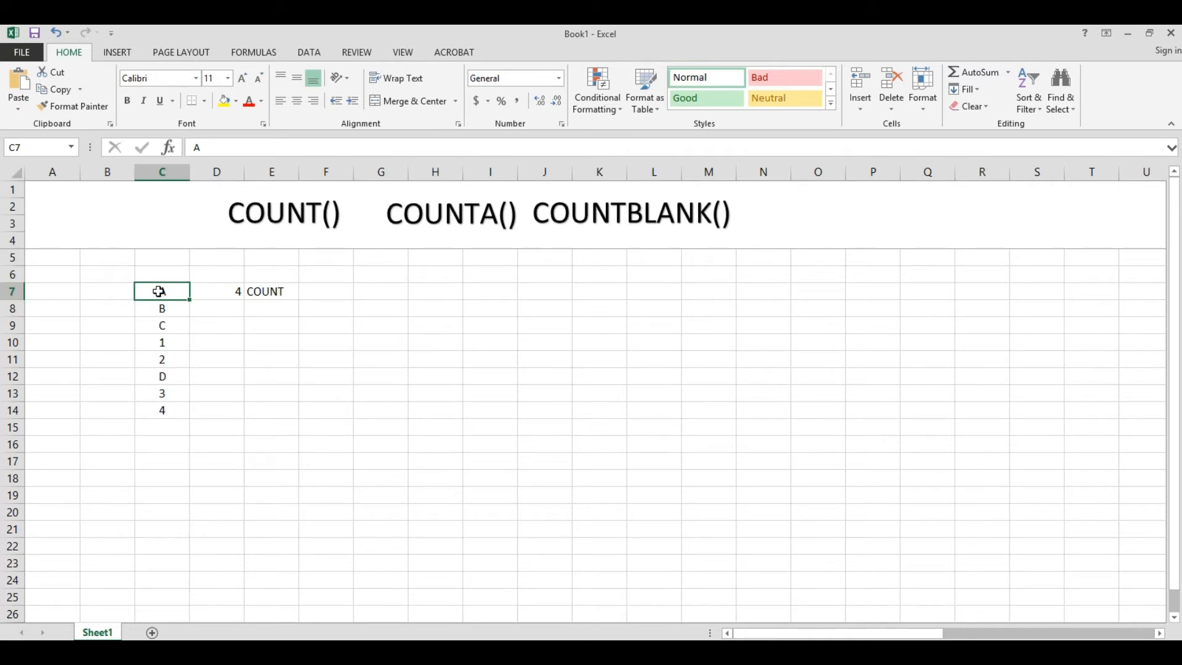
left_click_drag(159, 291, 158, 412)
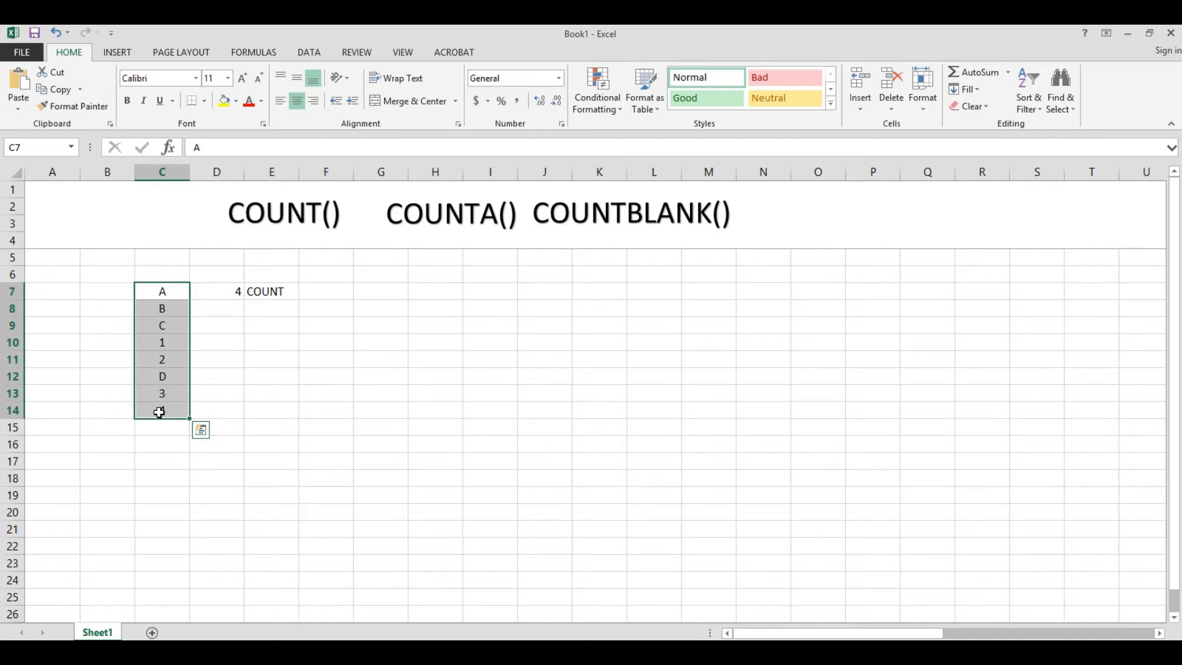
- Count the non-empty cells of the list in cell D8 with the formula =COUNTA(C7:C14)
left_click_drag(223, 304, 222, 321)
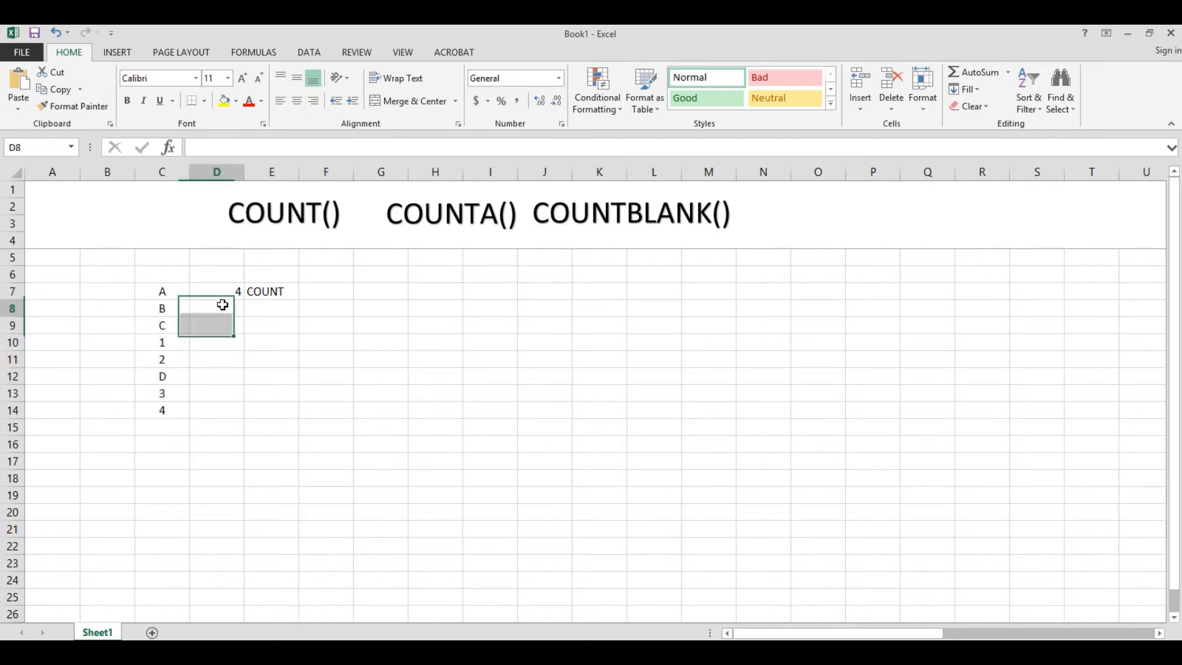
left_click(223, 305)
type("=")
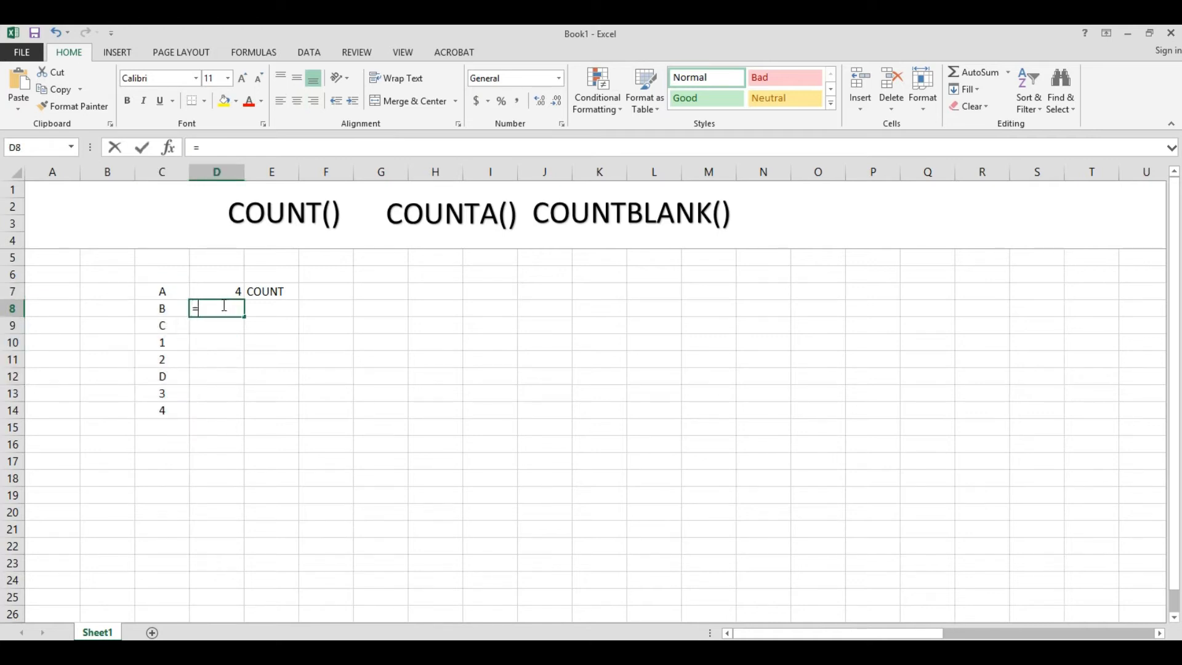
type("CO")
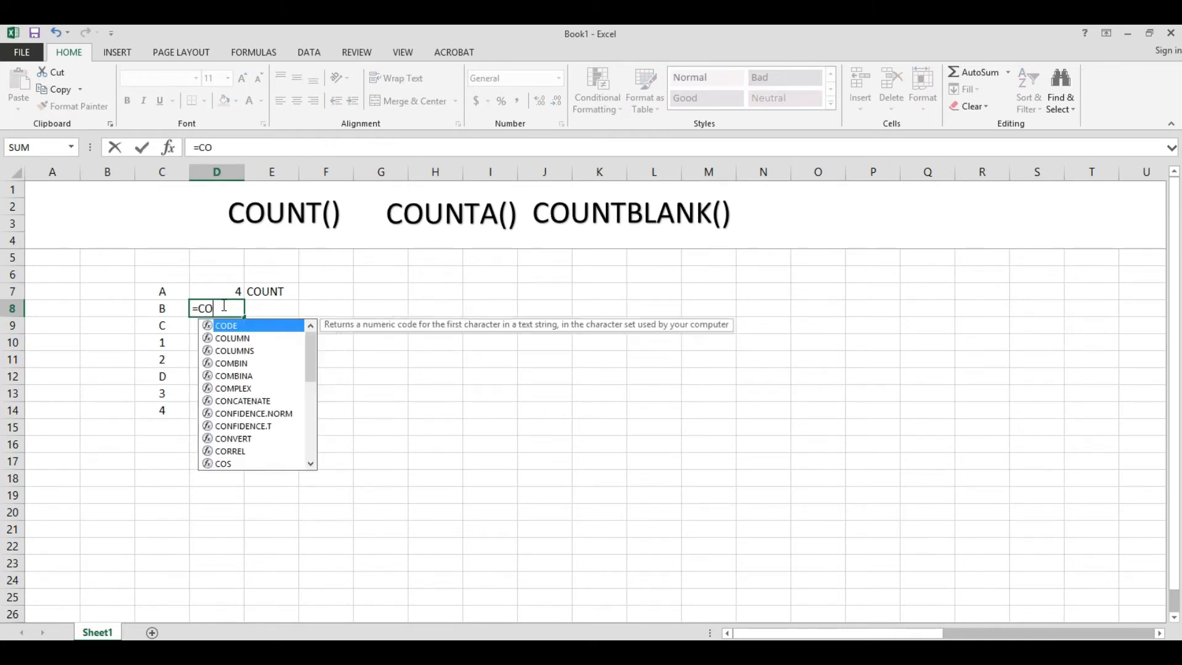
type("U")
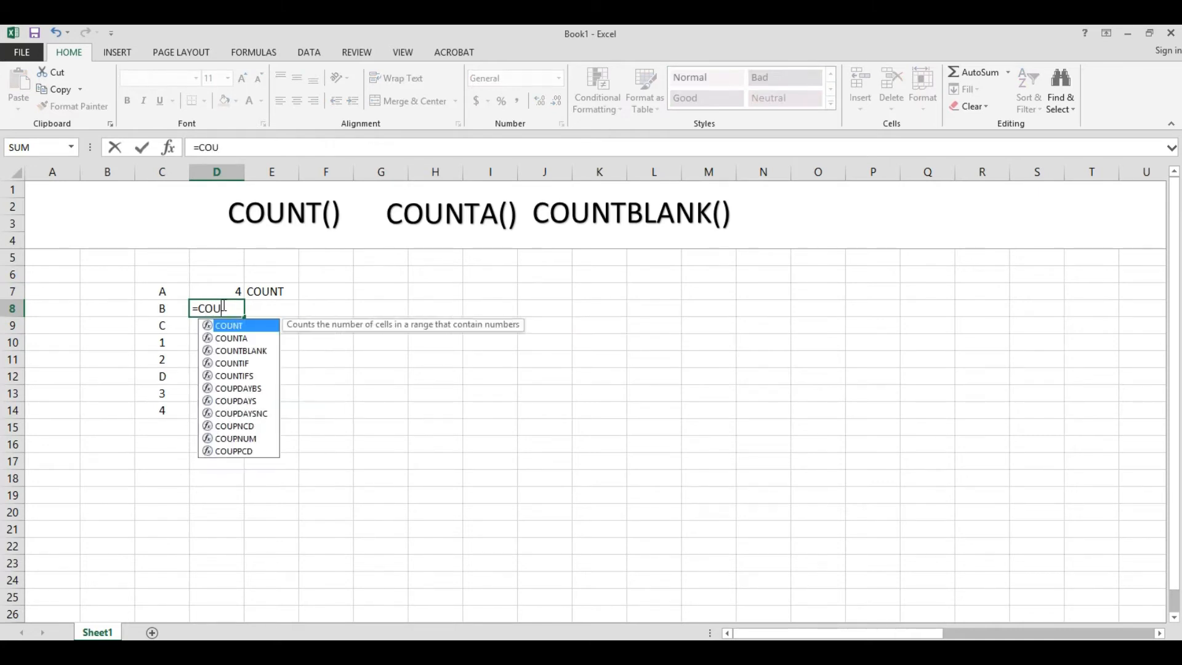
key("Down")
key("Tab")
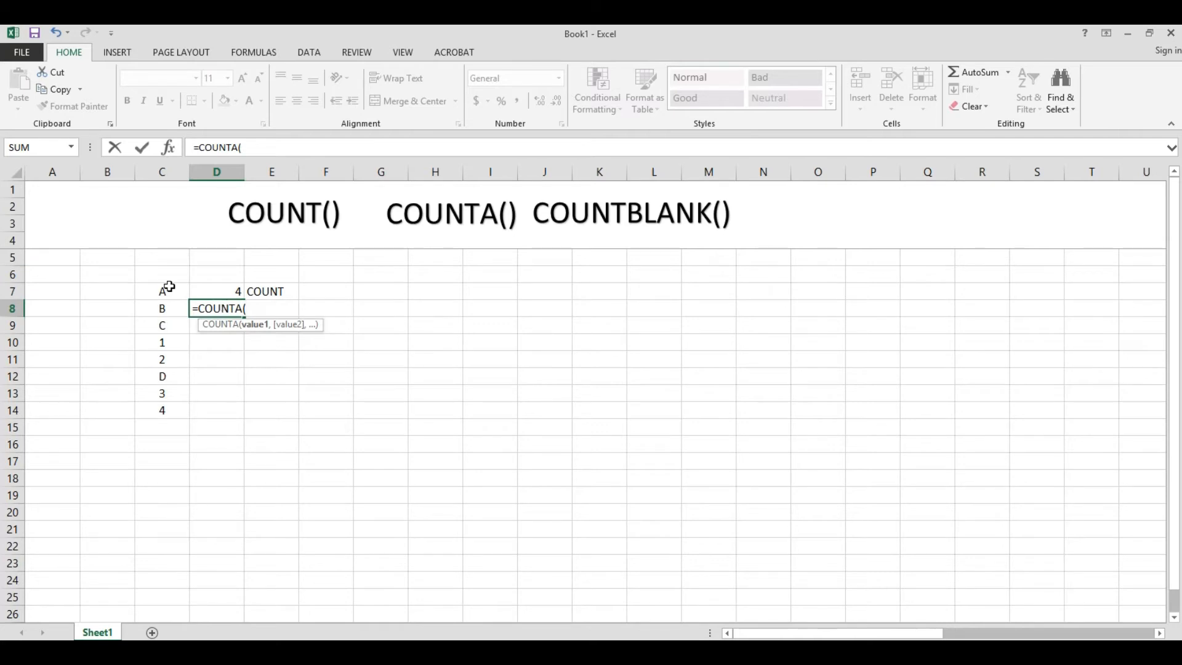
left_click_drag(162, 292, 161, 411)
key("Return")
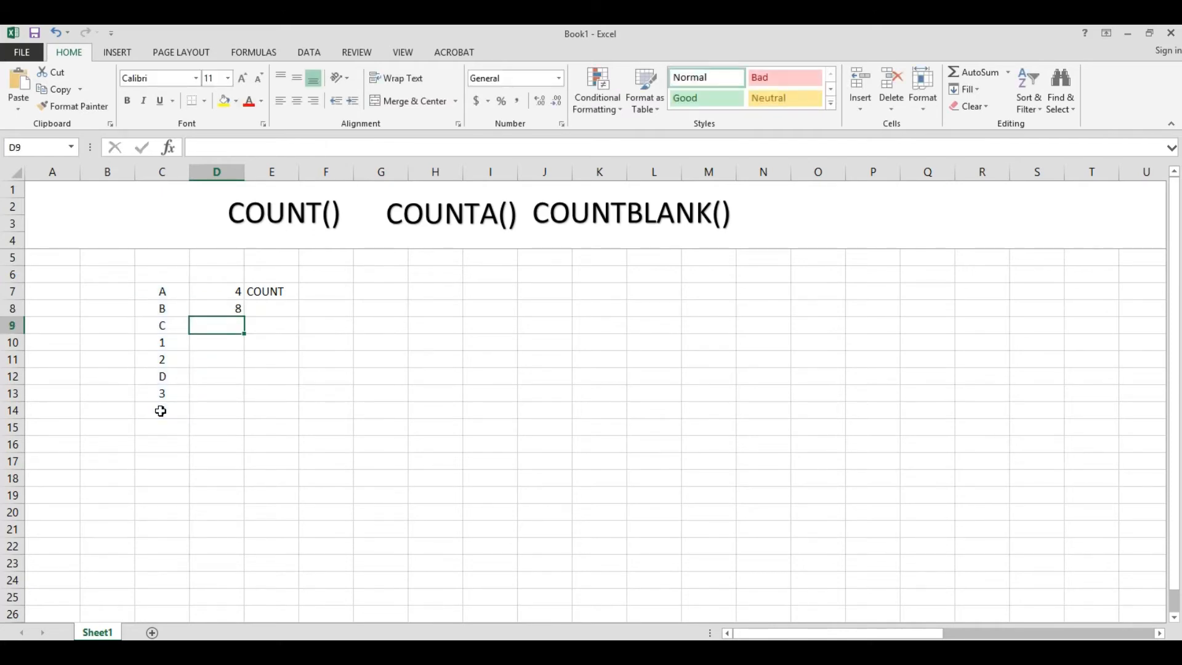
- Review the list entries in C7:C14 one by one against the COUNT and COUNTA results
key("Up")
key("Up")
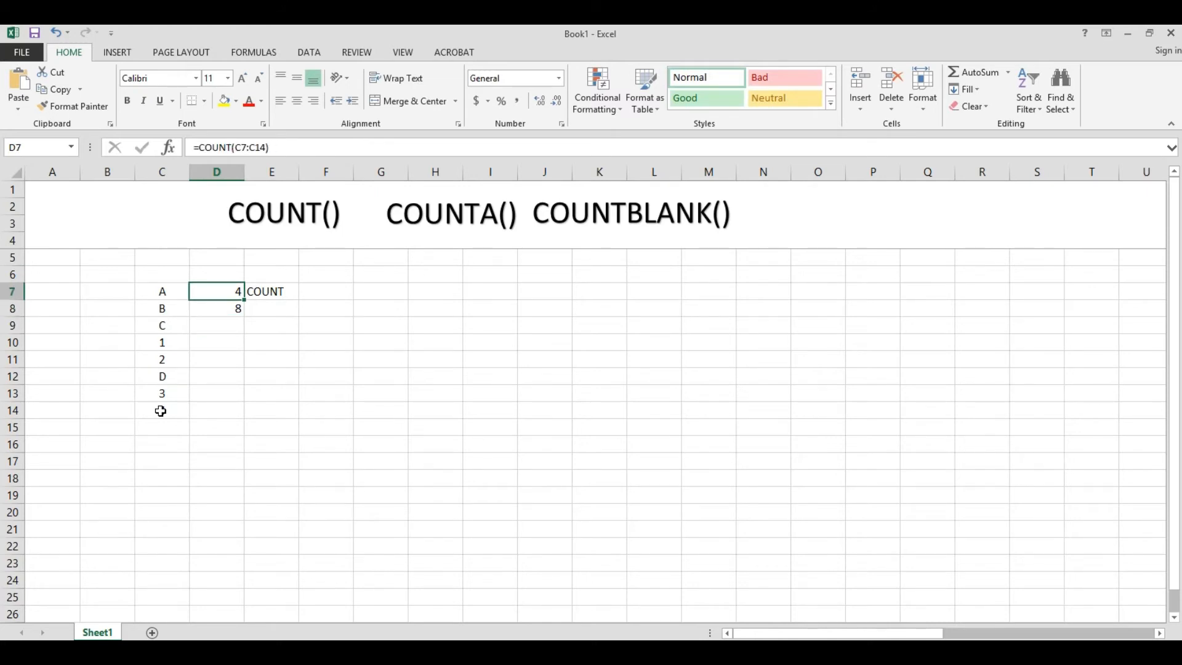
key("Left")
key("Down")
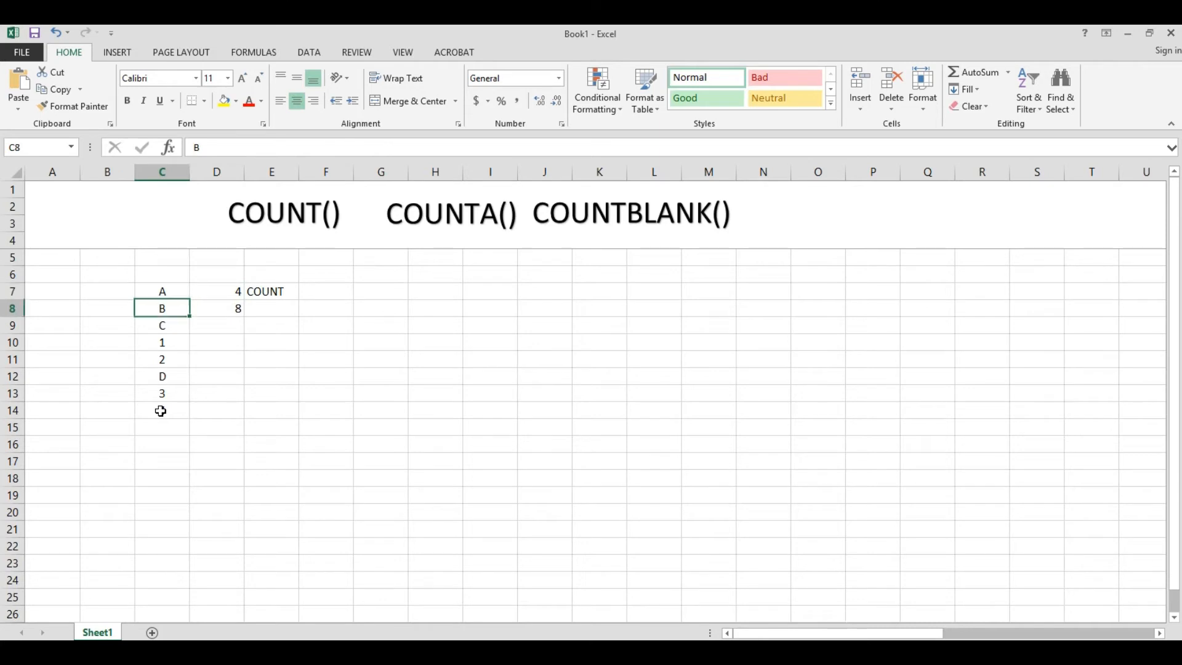
key("Down")
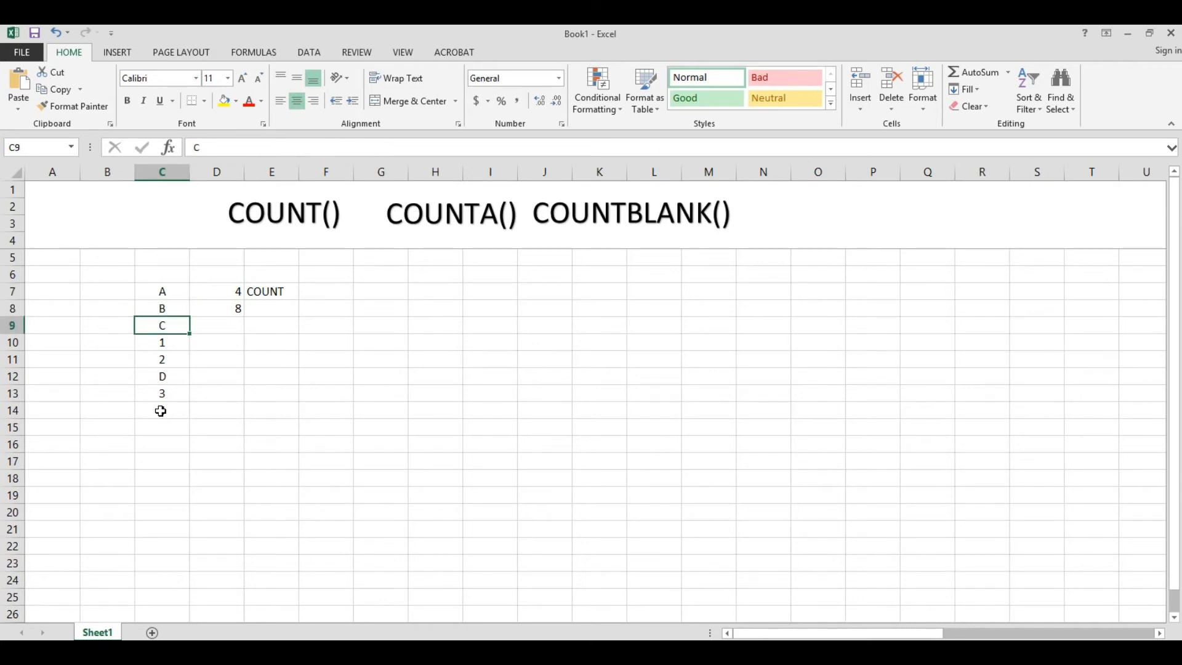
key("Down")
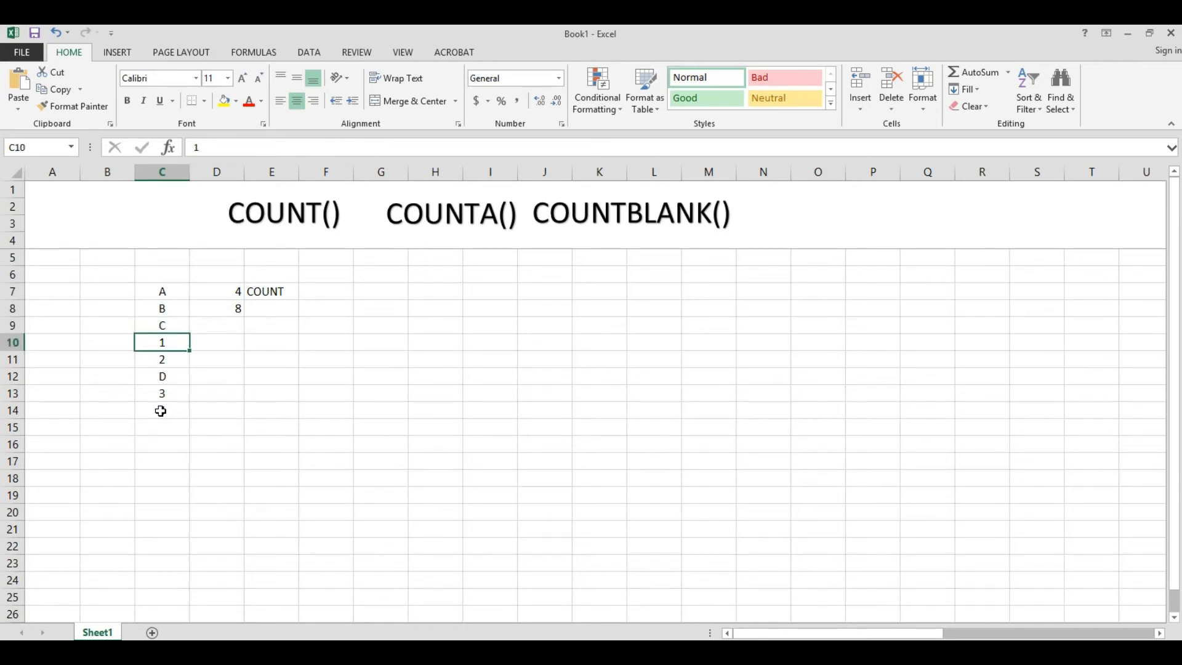
key("Down")
key("Down")
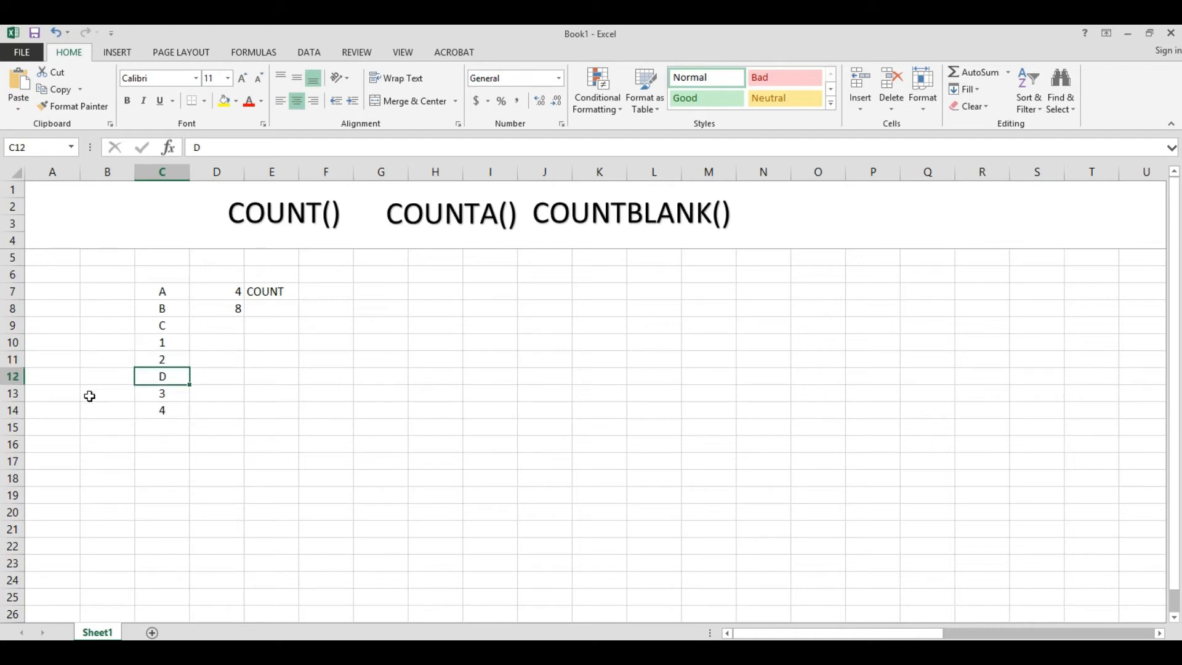
key("Down")
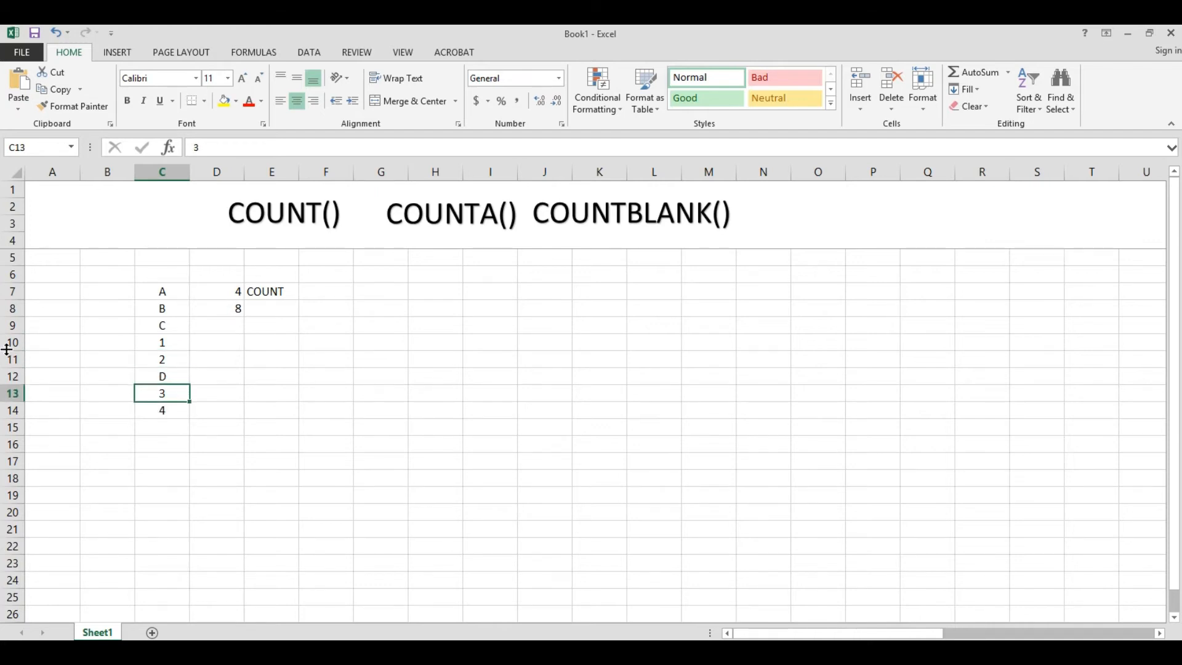
key("Down")
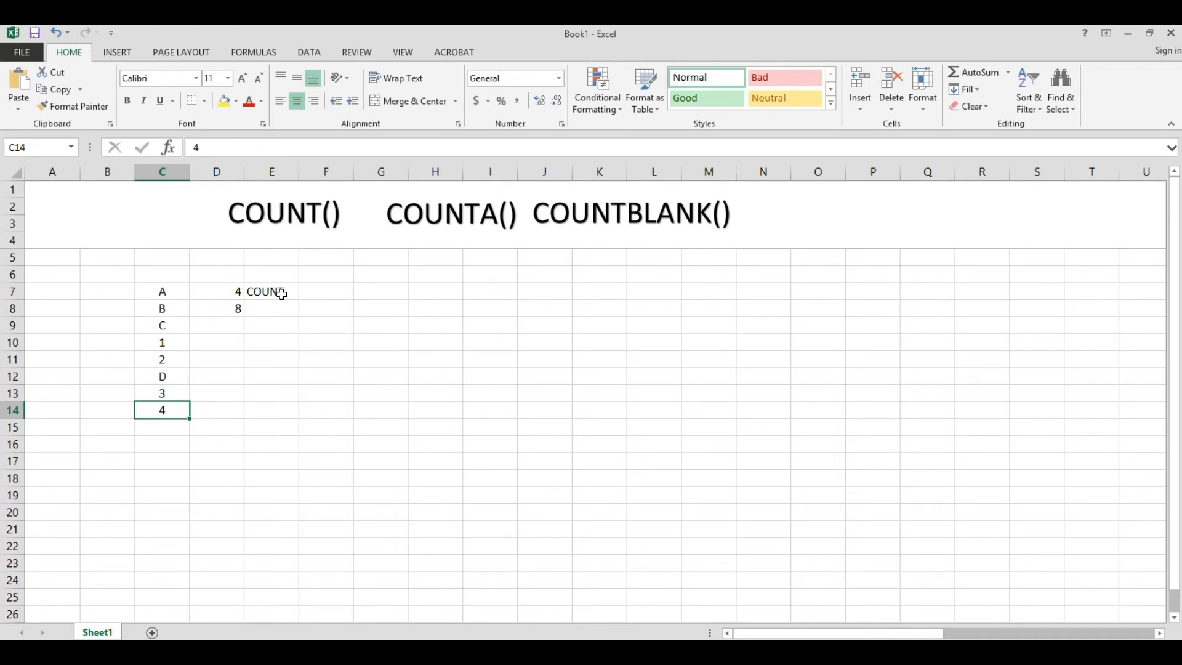
left_click(160, 295)
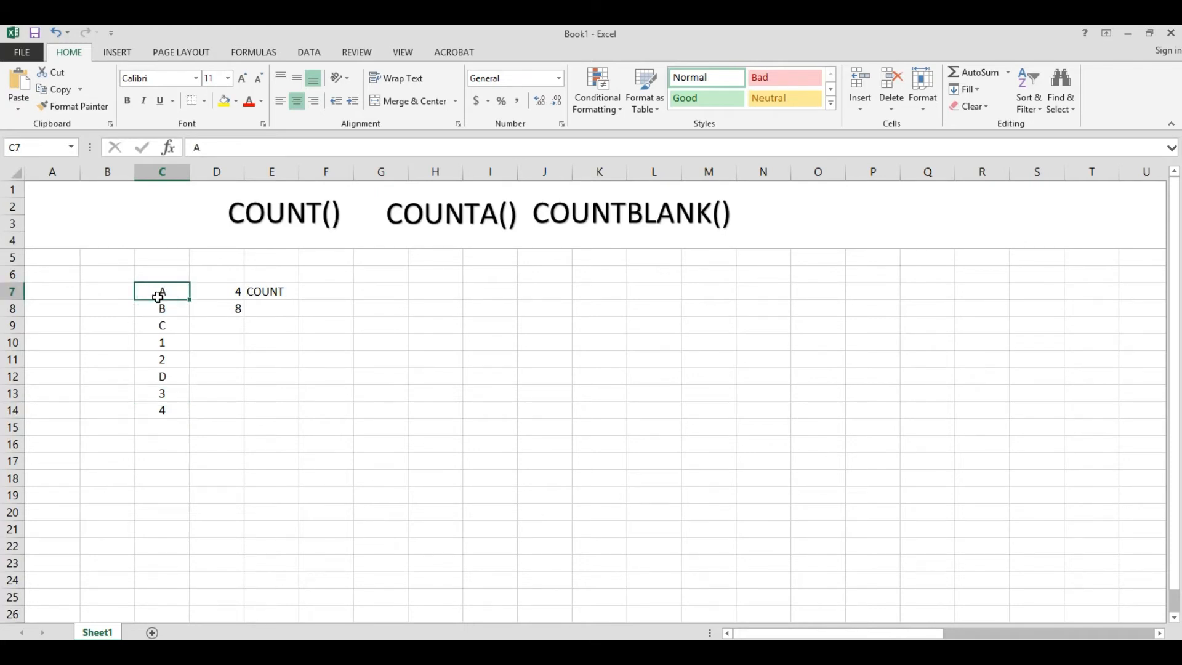
left_click_drag(158, 297, 165, 417)
left_click_drag(165, 417, 165, 419)
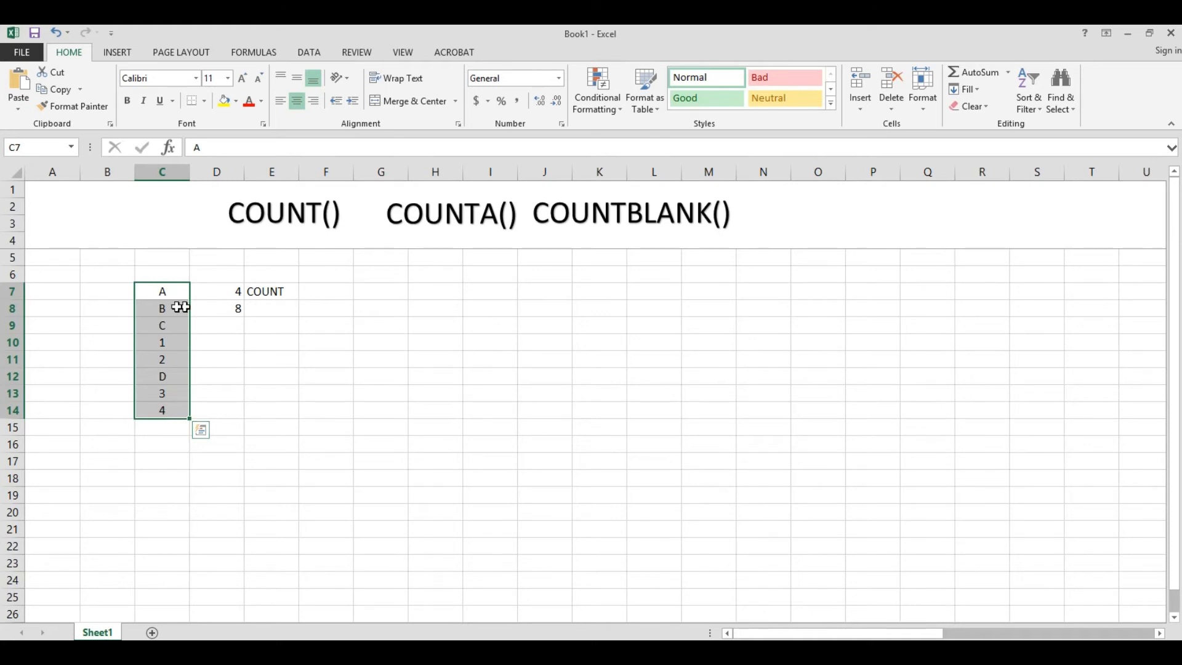
- Clear cells C8 and C9, and highlight the remaining filled cells C10:C14 and C7 to check the COUNTA result
left_click(148, 307)
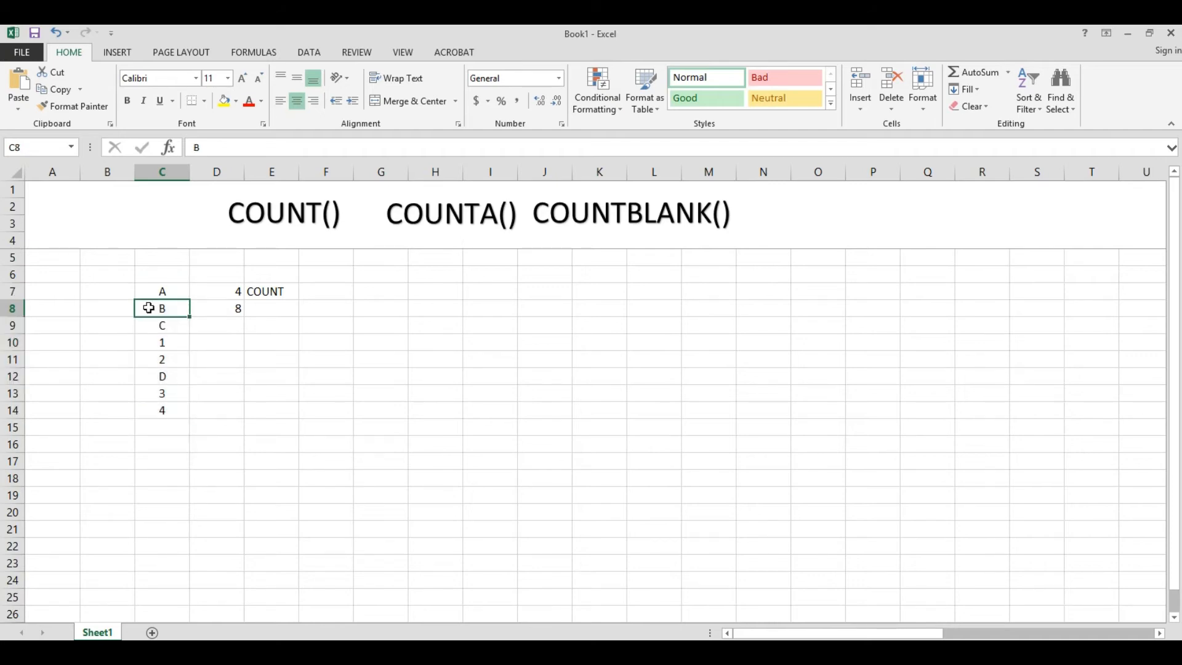
key("Delete")
key("Down")
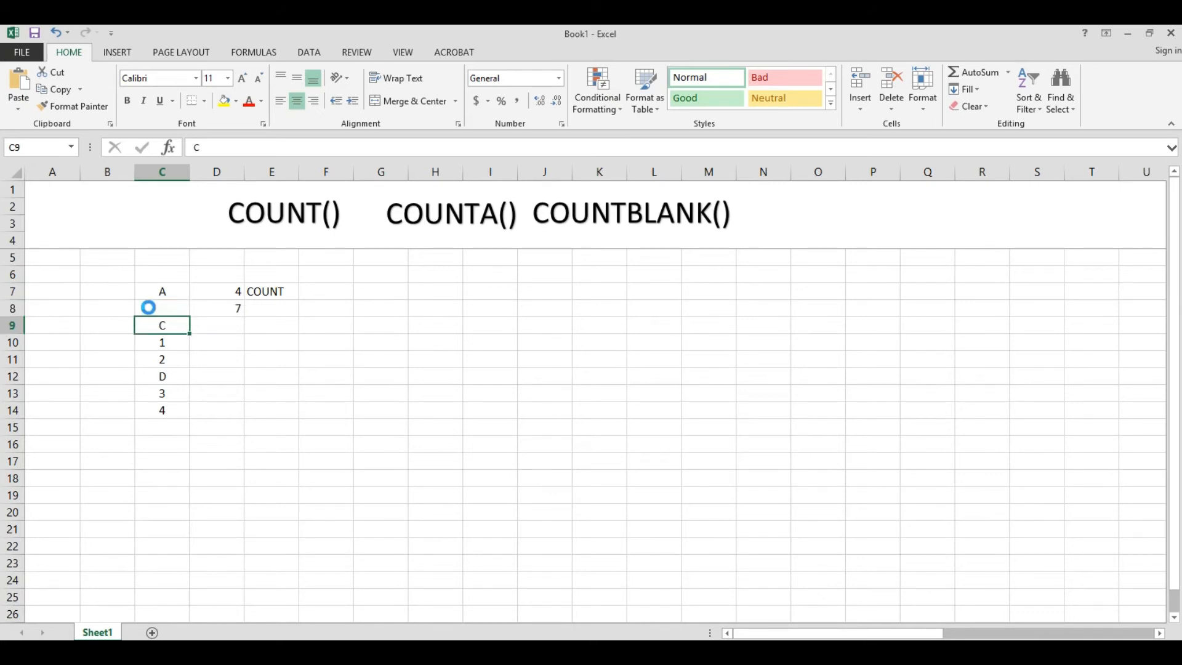
key("Delete")
left_click(173, 344)
left_click_drag(173, 344, 169, 408)
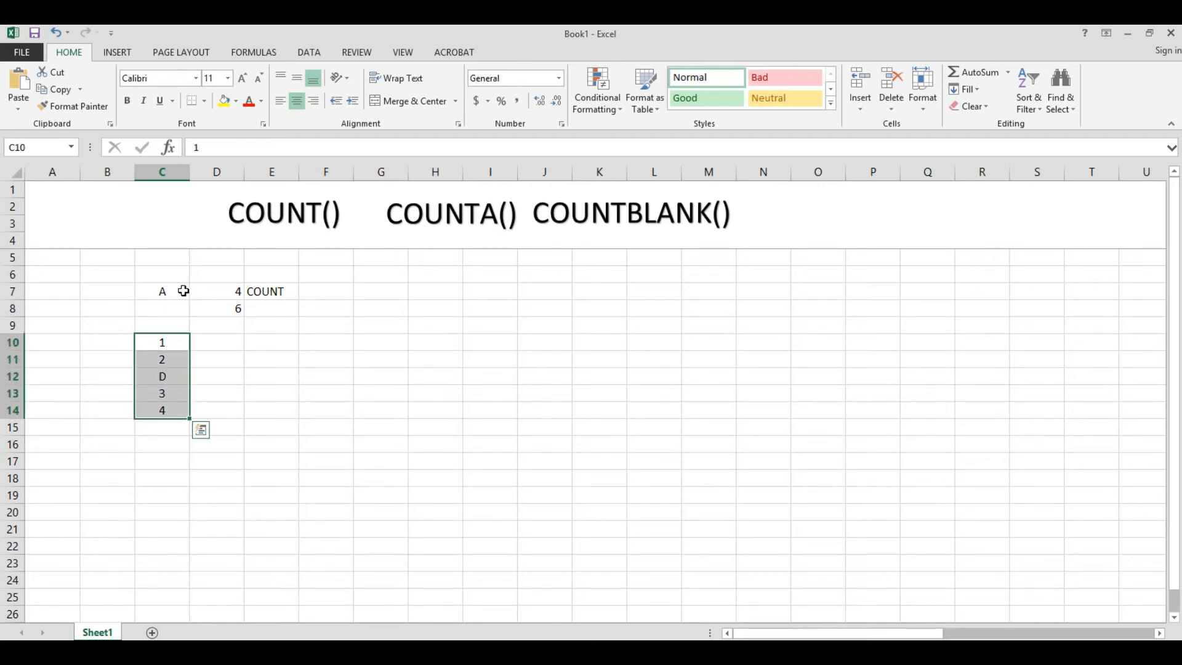
left_click(159, 292, "ctrl")
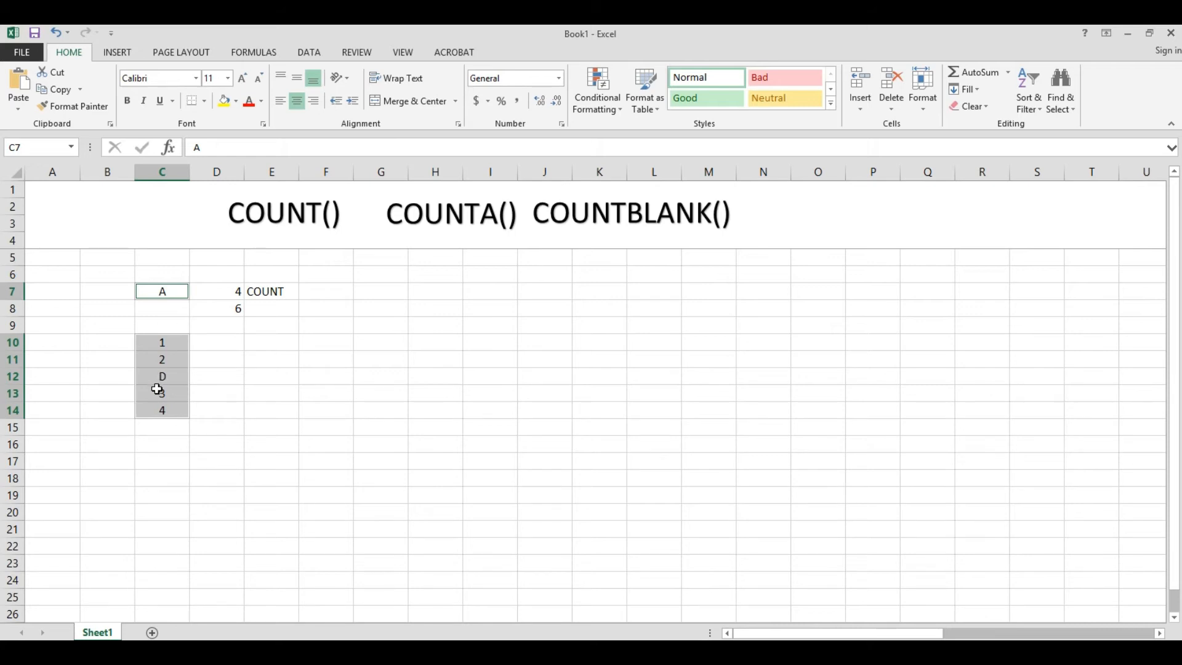
- Refill the emptied list cells with B in C8 and C in C9
left_click(159, 309)
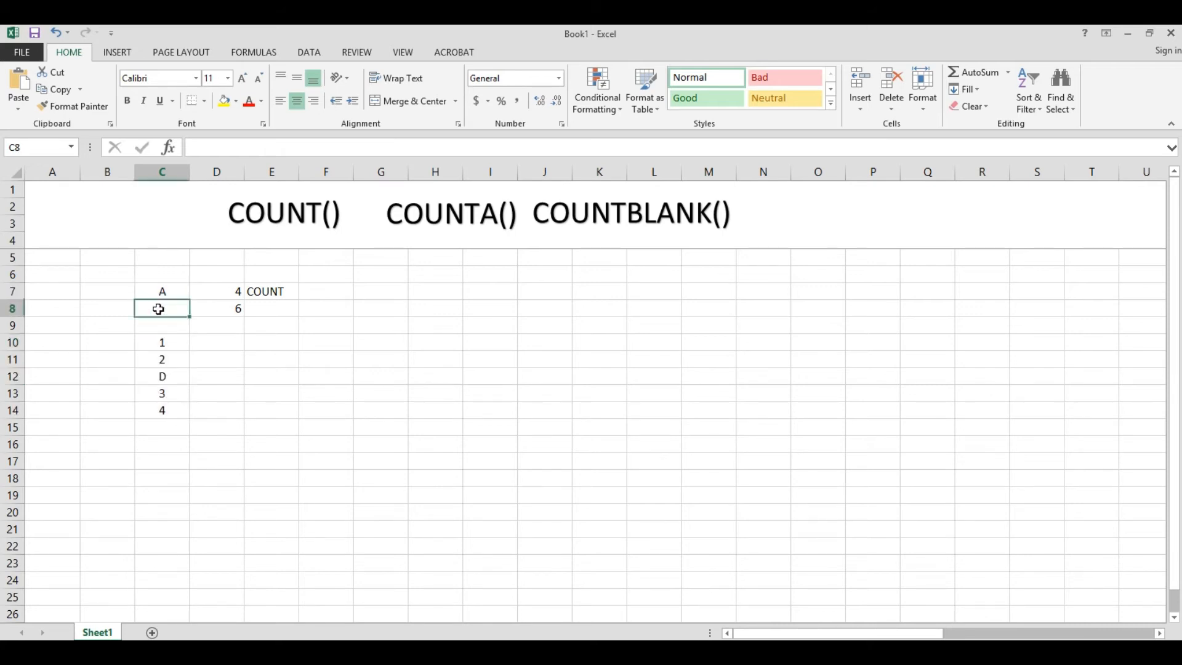
type("B")
key("Return")
type("C")
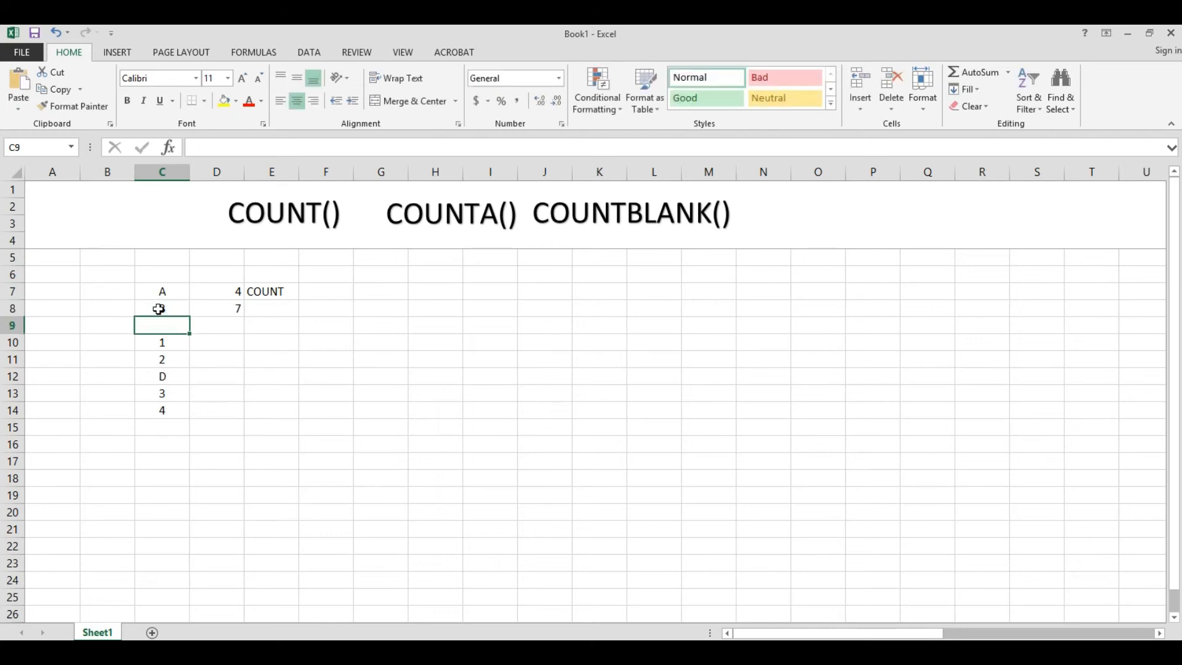
key("ctrl+Return")
key("Return")
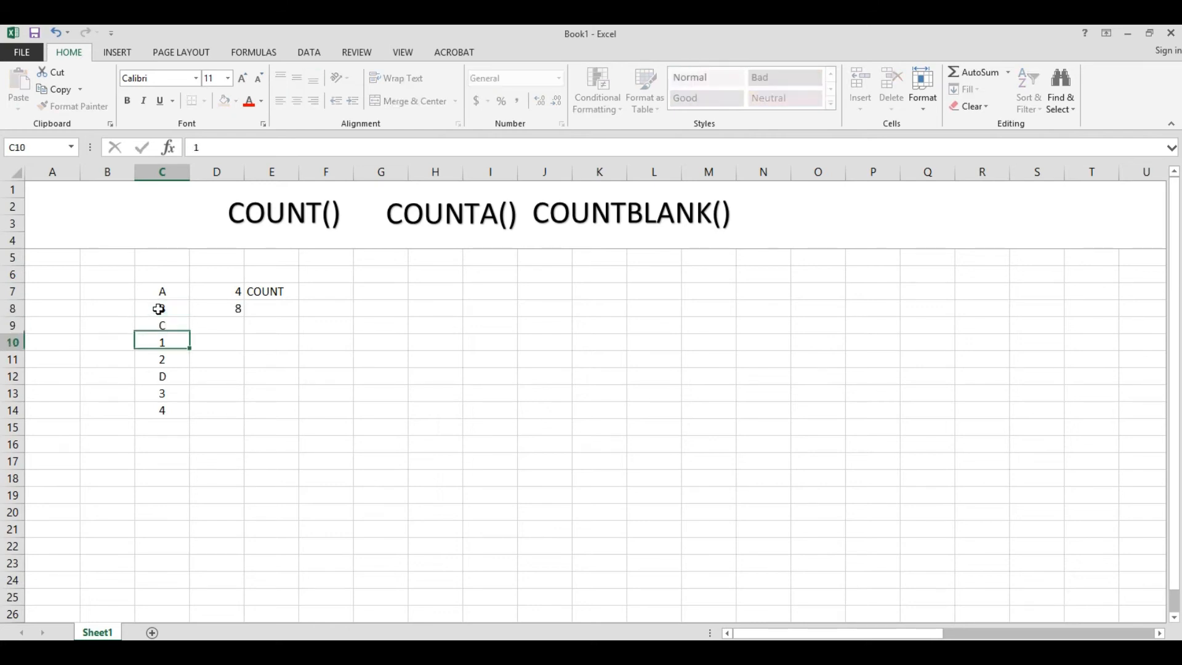
- Label the formula result in D8 by entering COUNTA in the adjacent cell E8
left_click(261, 309)
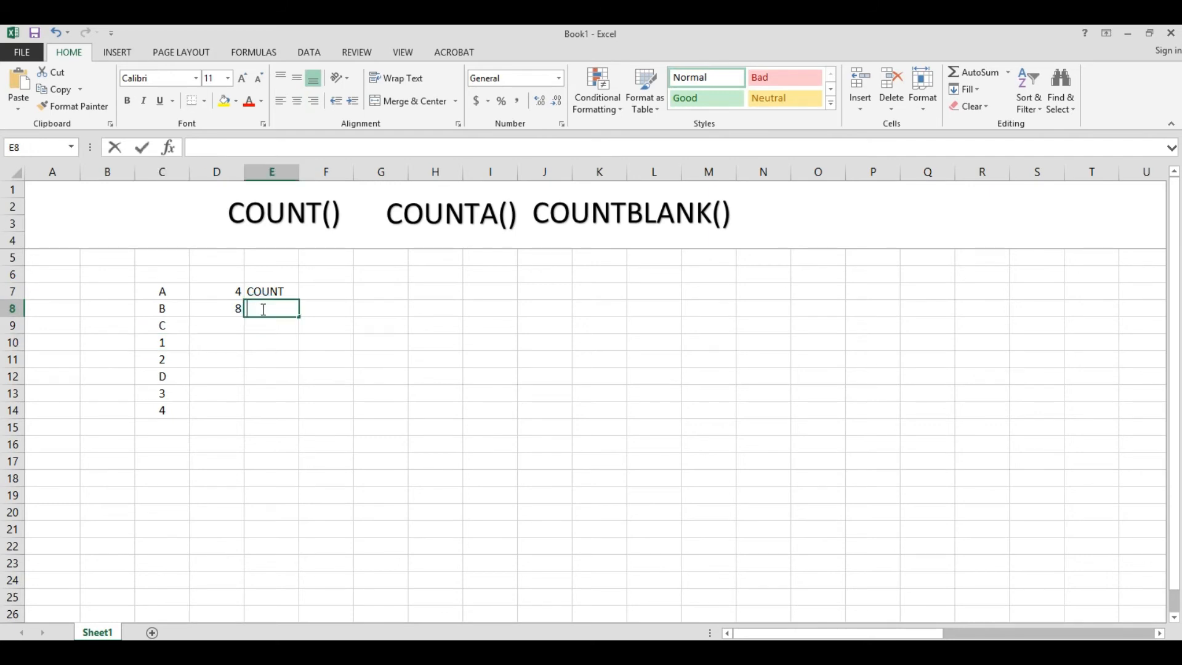
type("C")
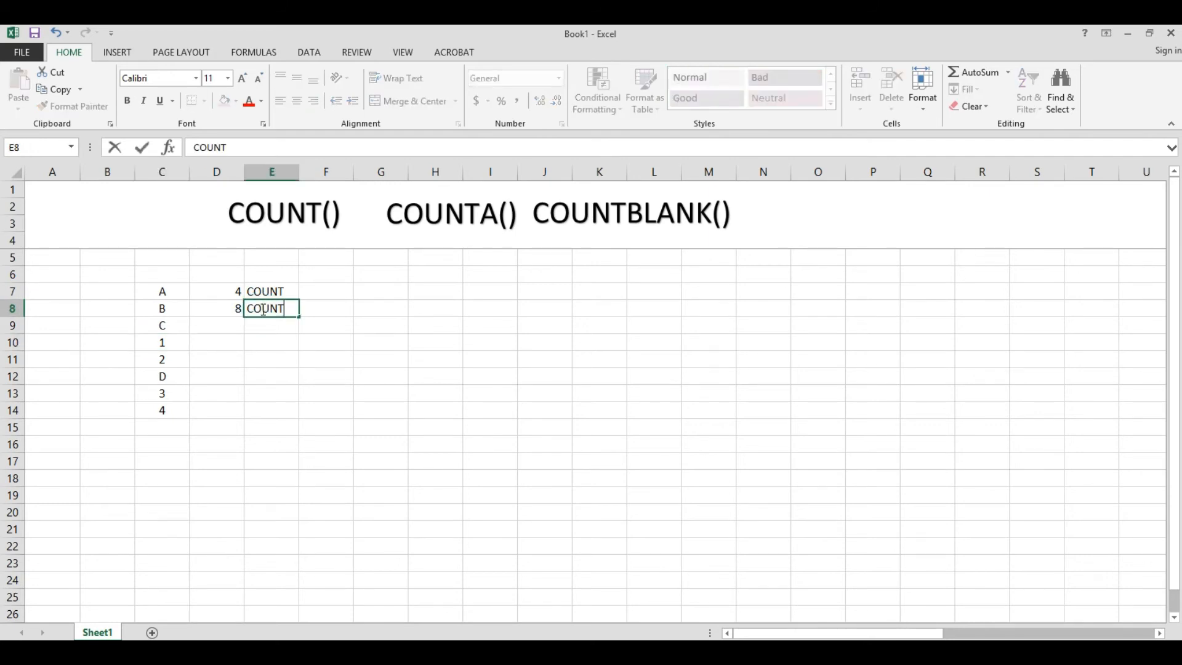
type("OUNTA")
key("Return")
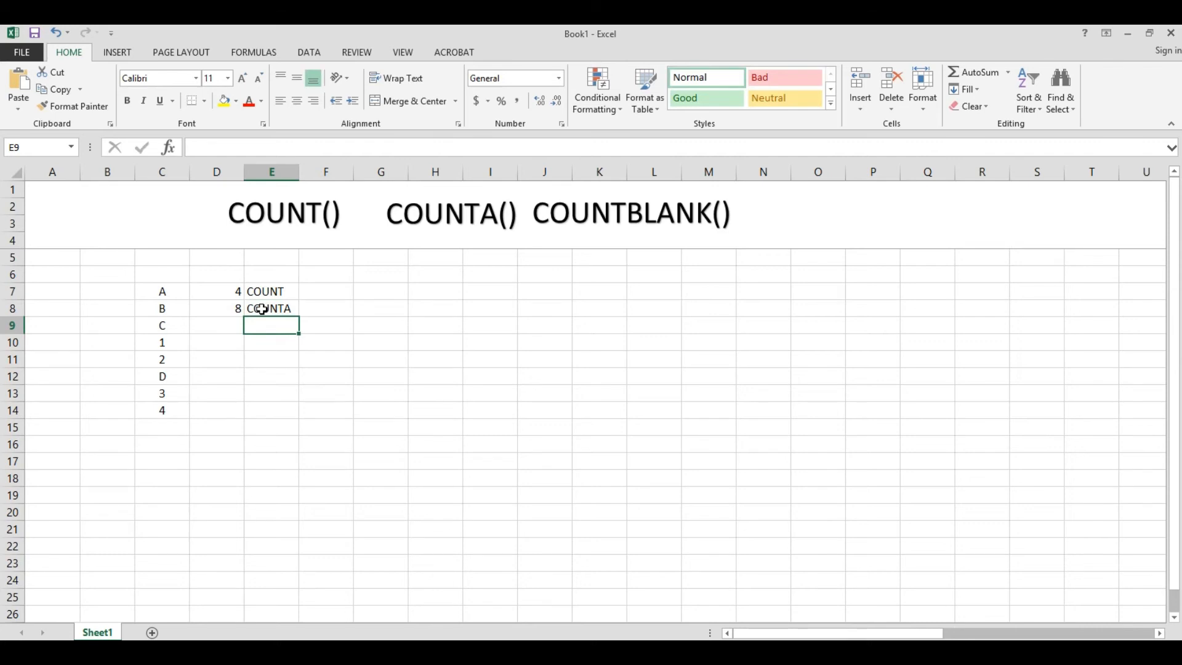
- Count the blank cells of the list in cell D9 with the formula =COUNTBLANK(C7:C14)
left_click(231, 322)
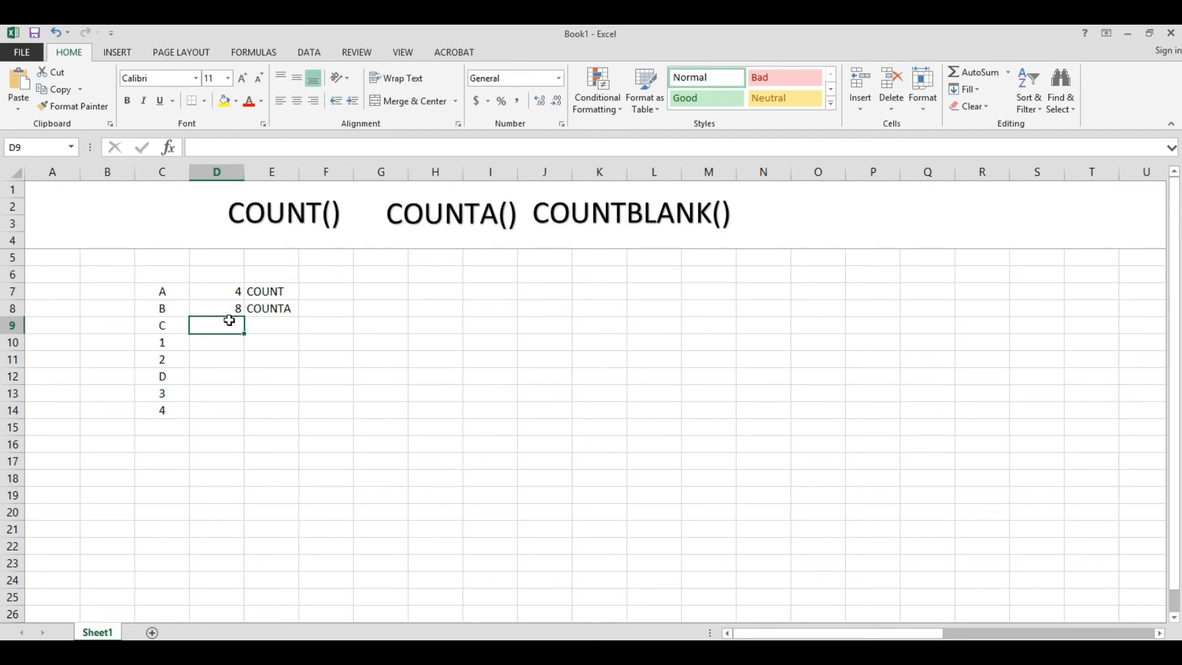
type("=")
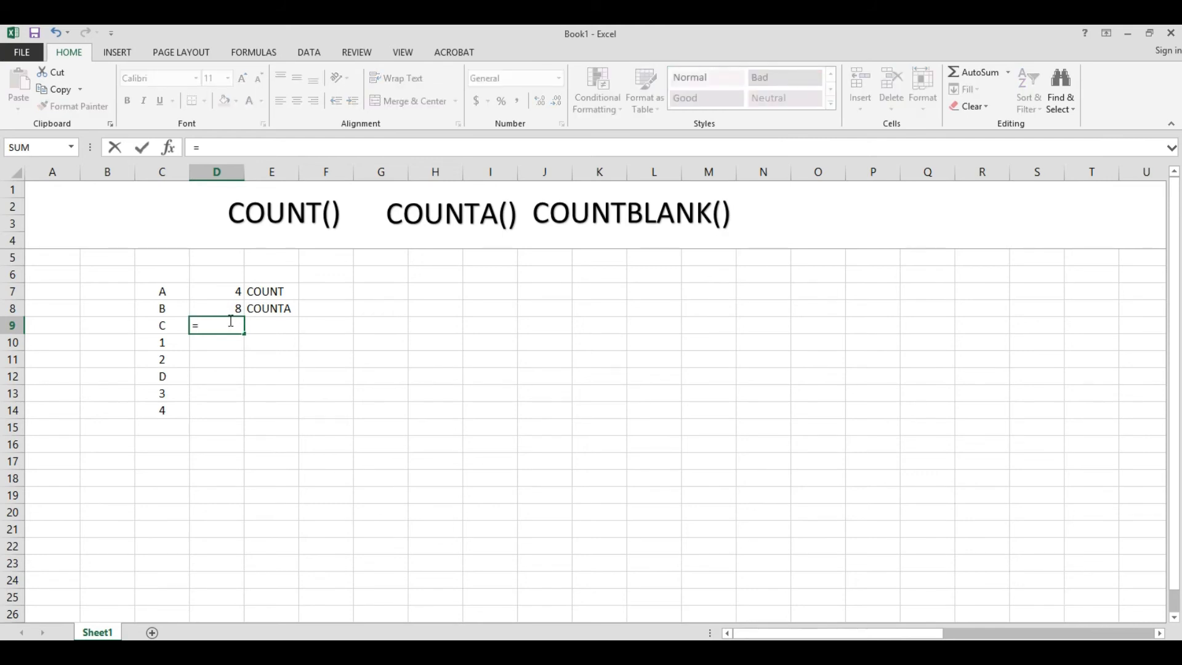
type("CO")
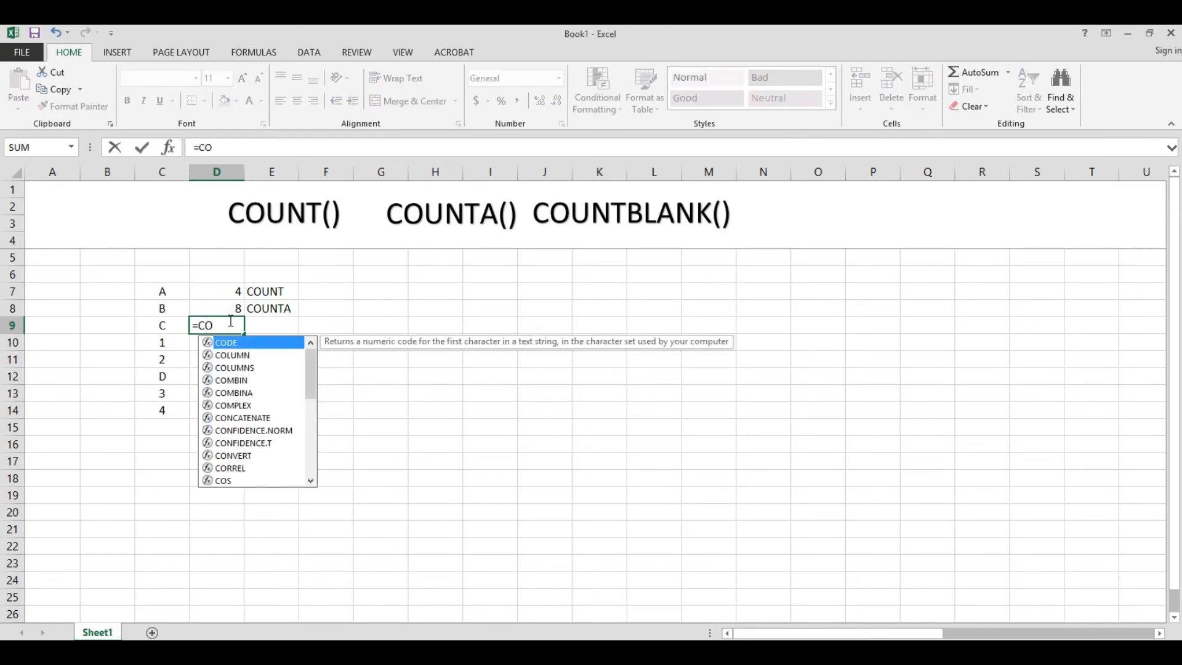
type("U")
key("Down")
key("Down")
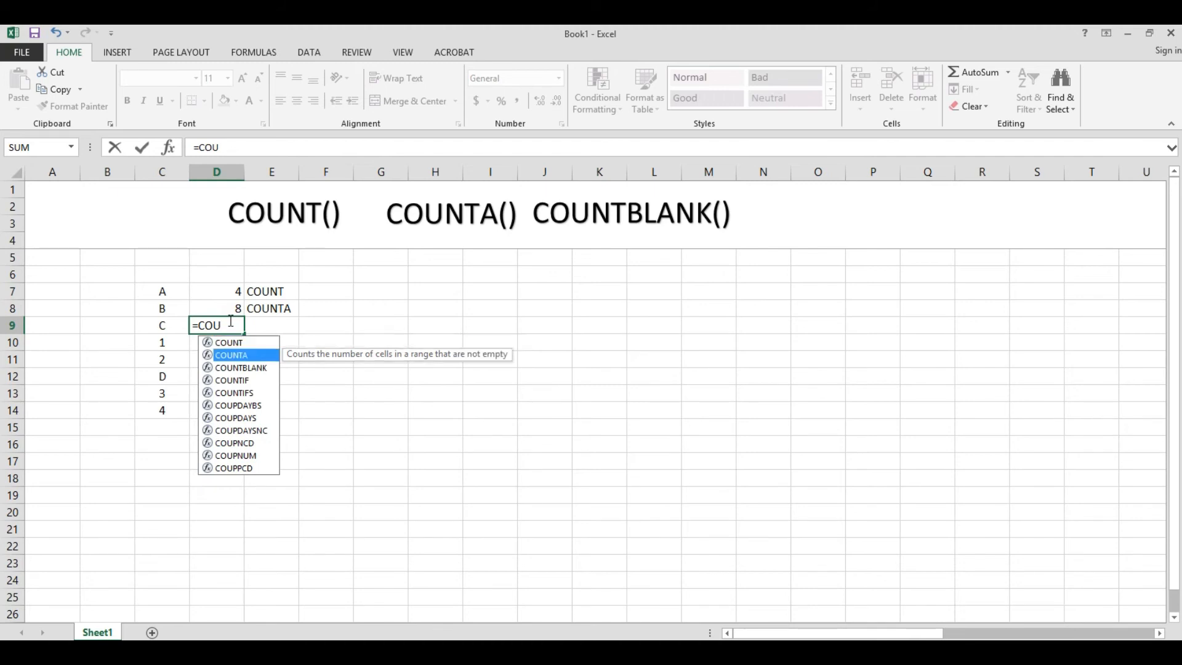
key("Tab")
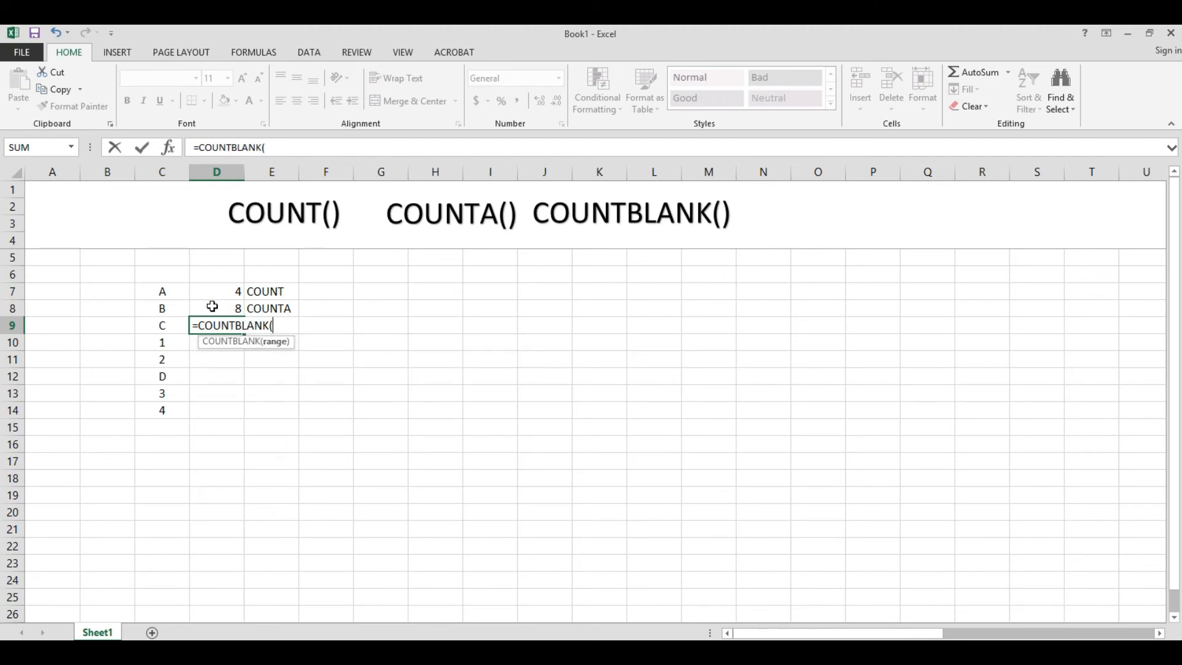
left_click(153, 294)
left_click_drag(153, 294, 153, 406)
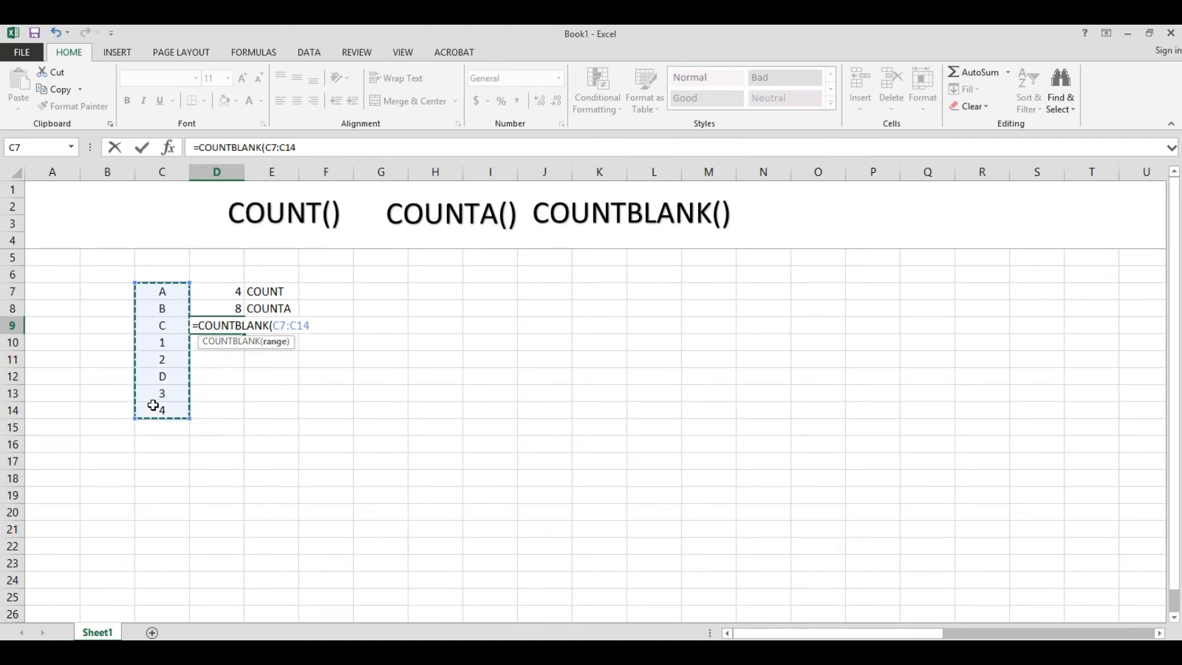
type(")")
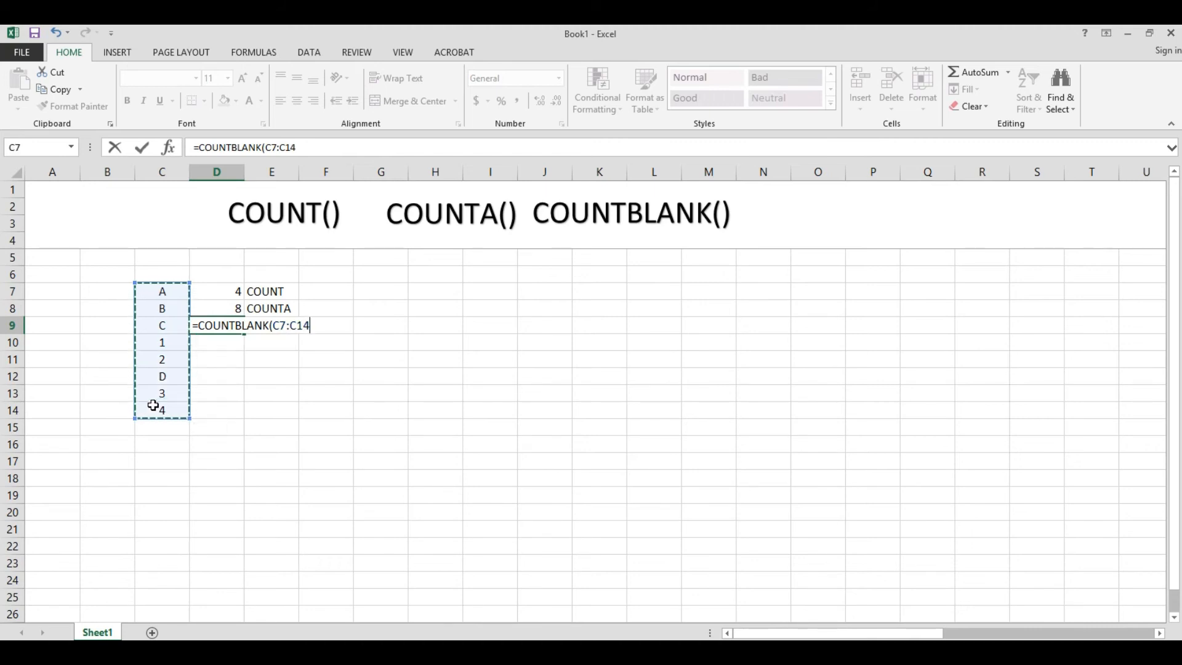
key("Return")
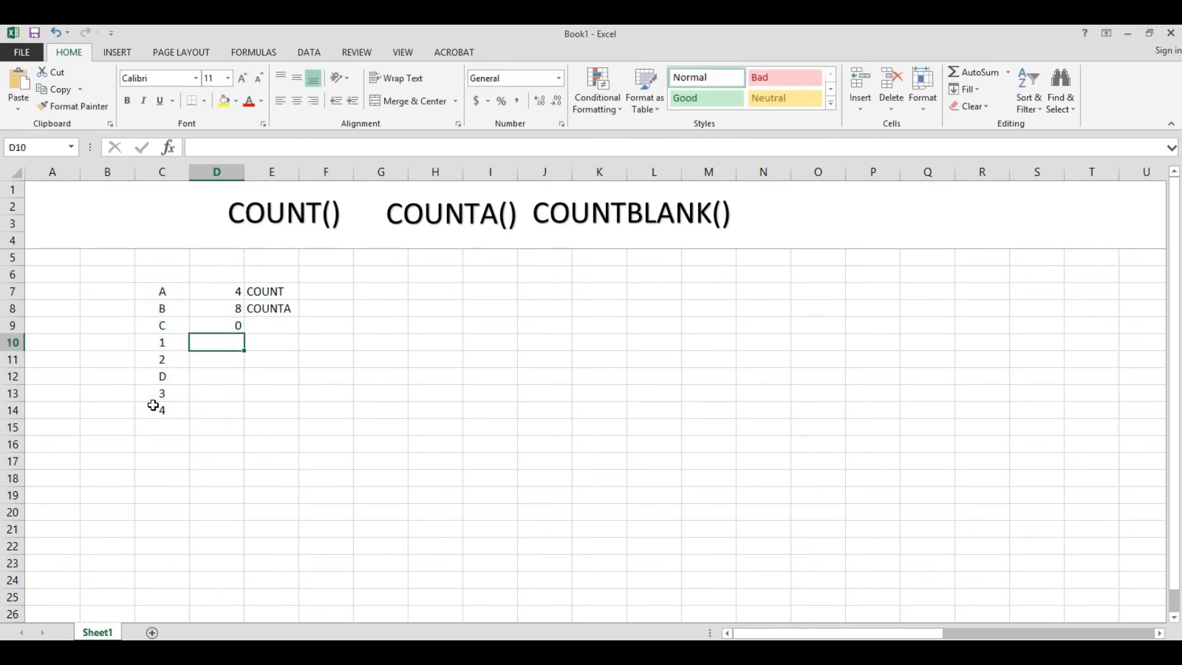
key("Up")
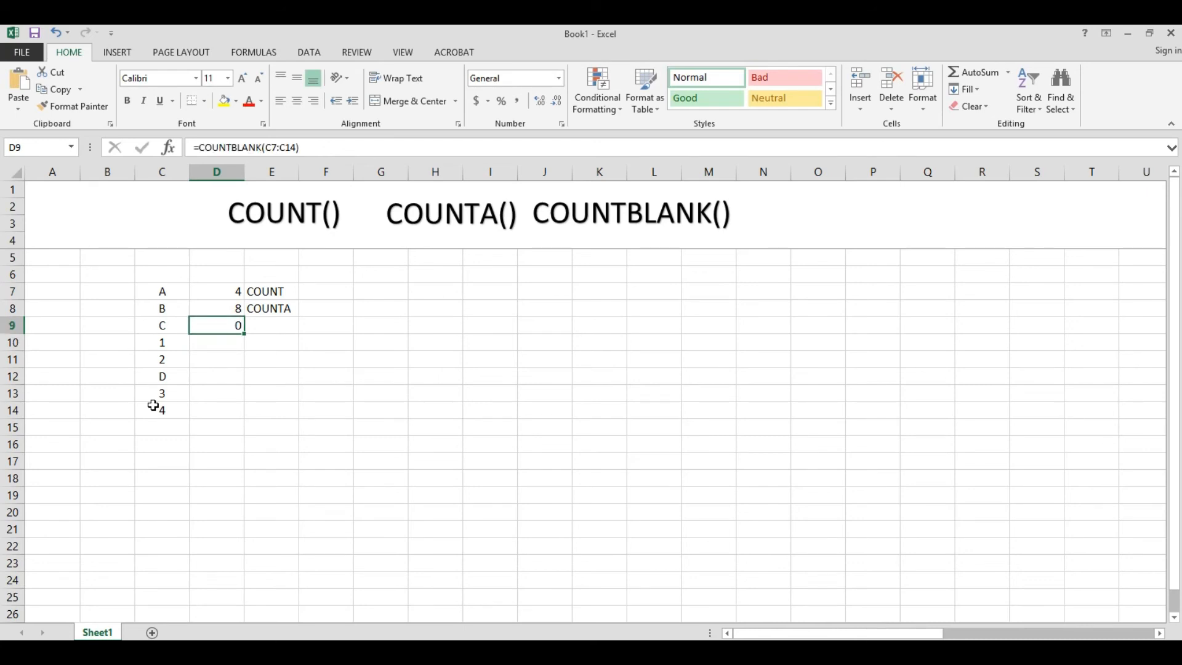
key("Left")
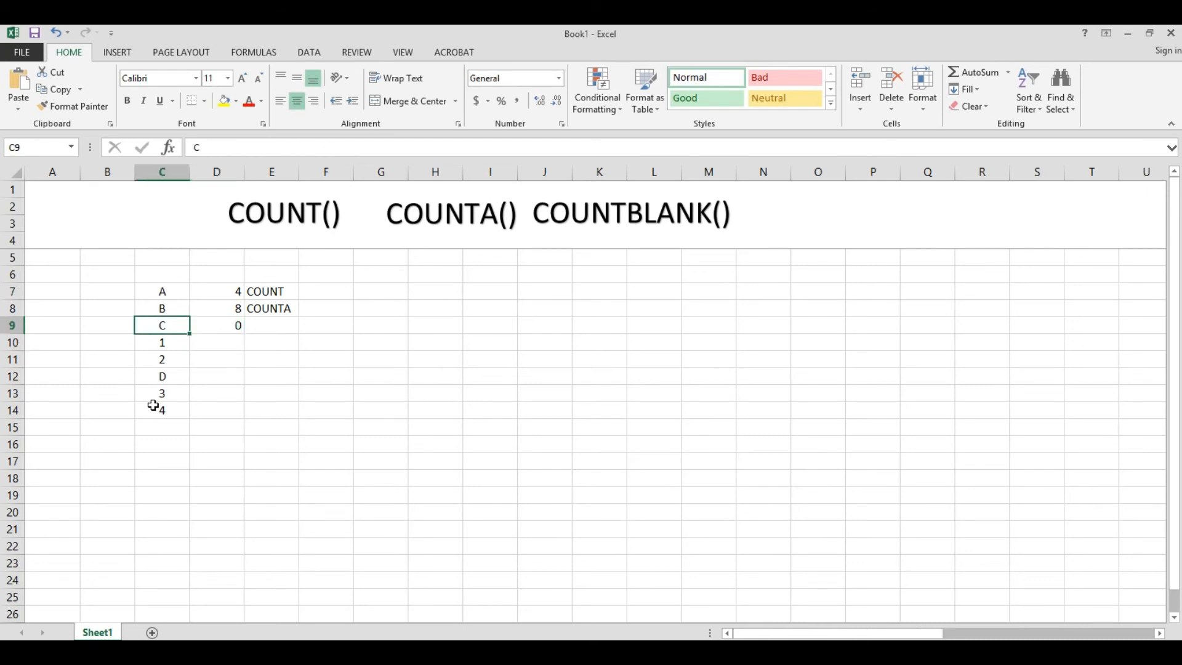
- Replace the formula in D9 with =COUNTBLANK(C7:C24) to count blanks over the extended range
left_click(226, 326)
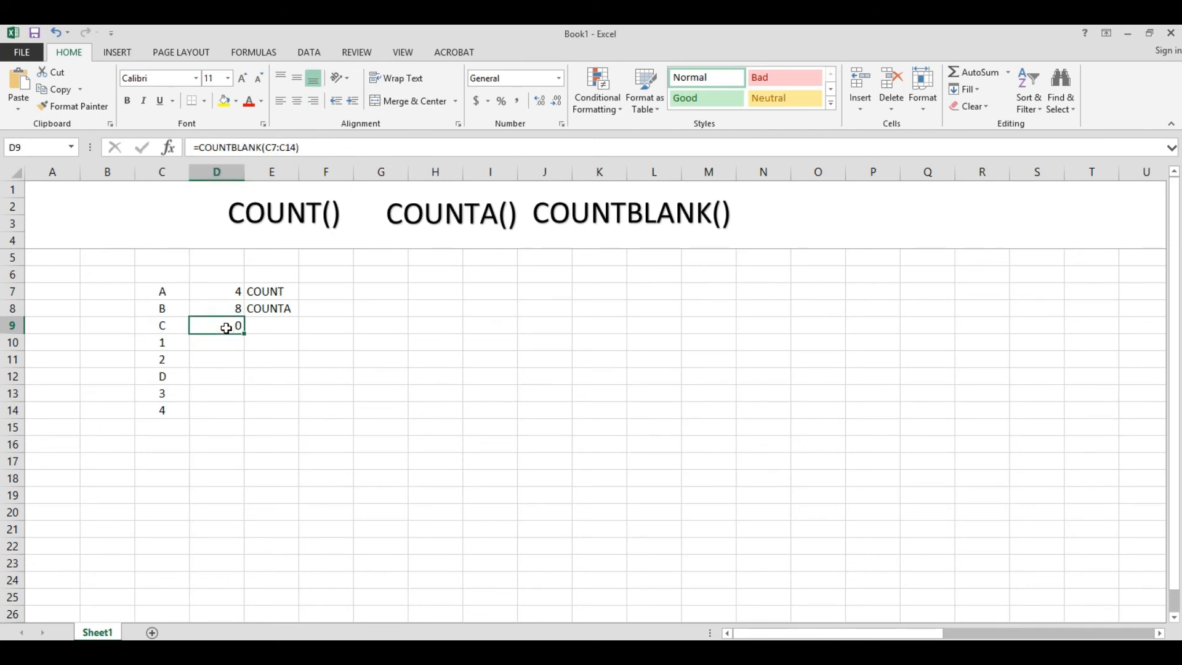
type("=")
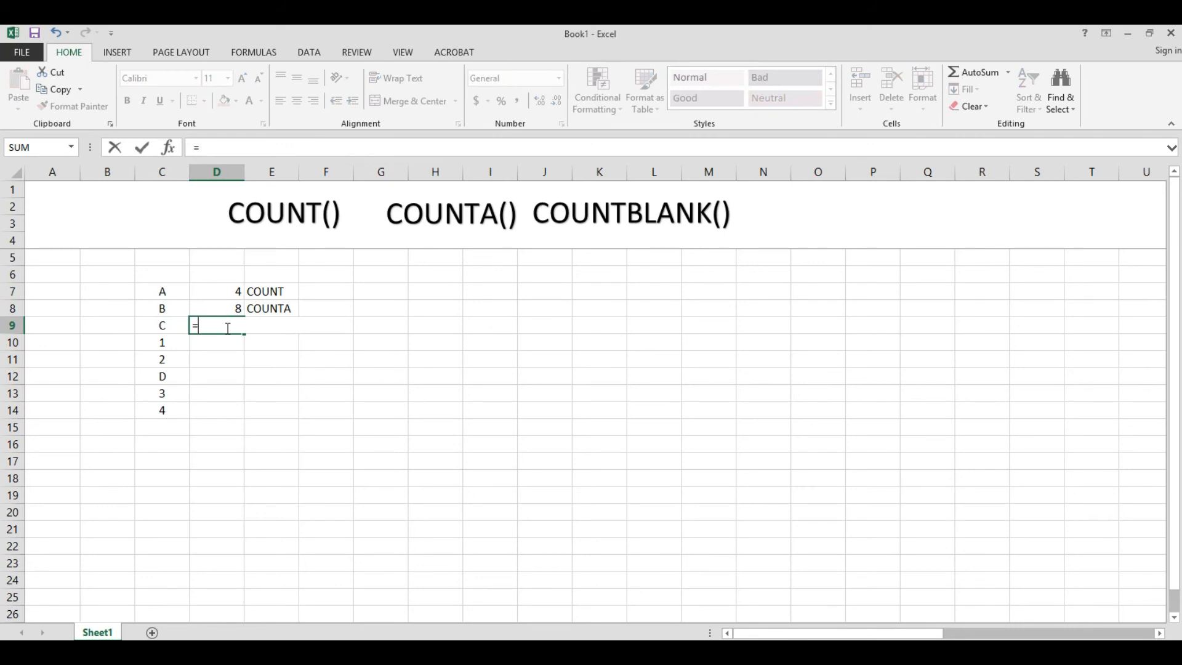
type("COU")
key("Down")
key("Down")
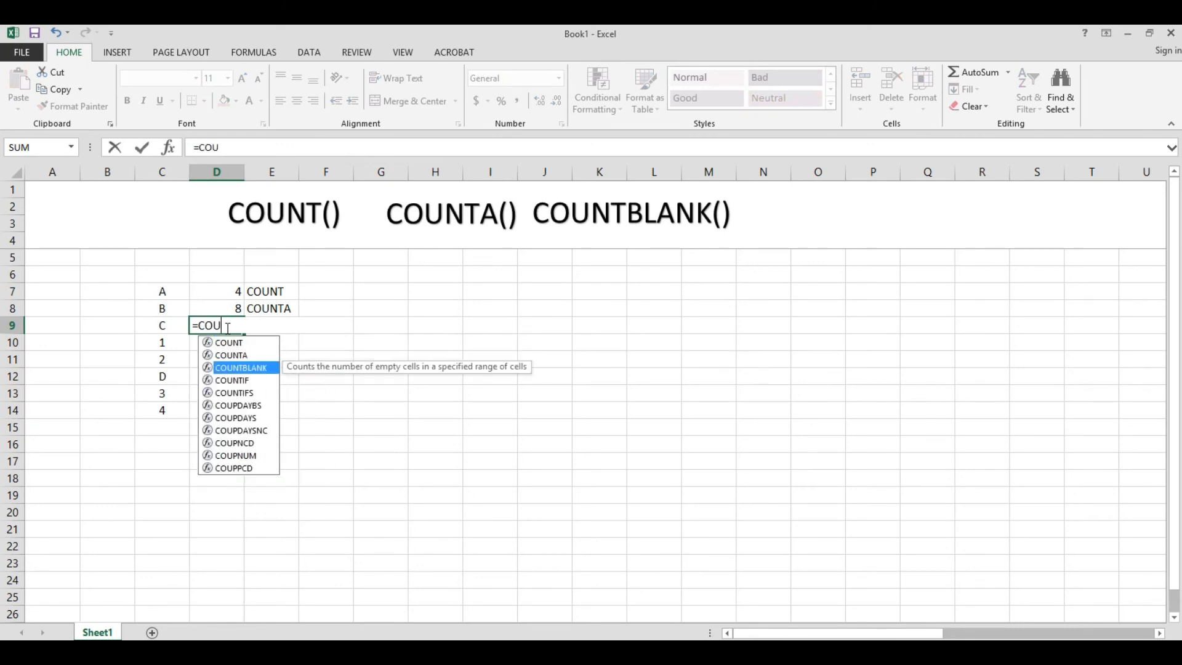
key("Tab")
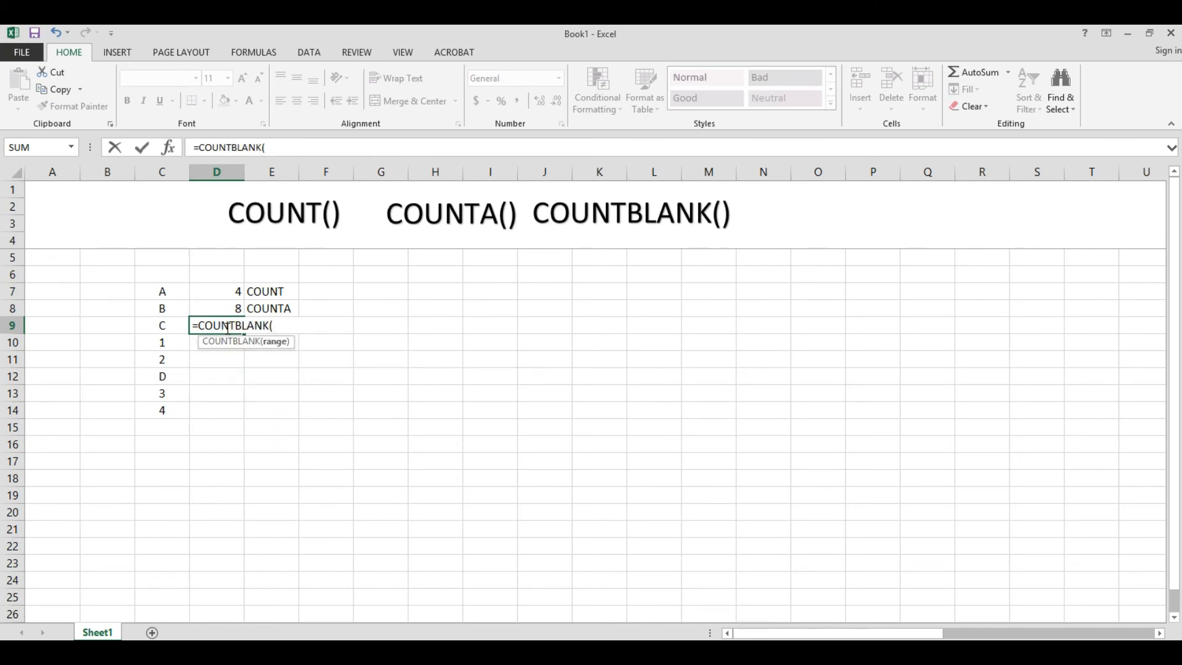
mouse_move(166, 293)
left_mouse_down()
mouse_move(167, 331)
mouse_move(166, 311)
left_mouse_up()
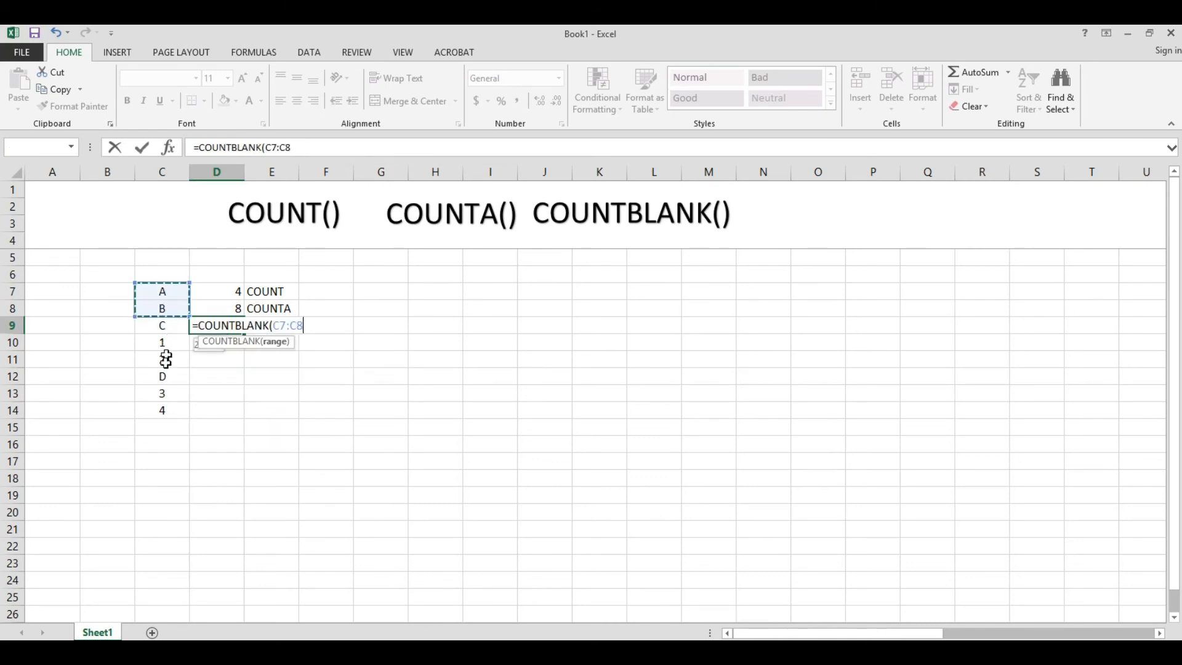
left_click_drag(166, 359, 162, 572)
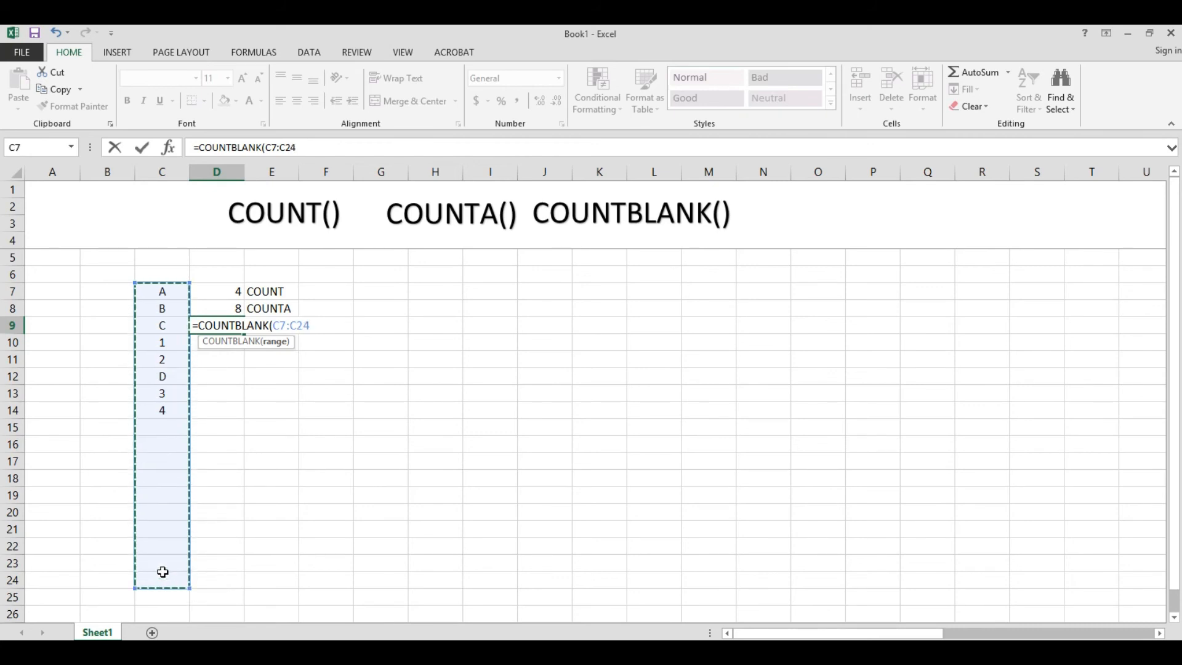
key("Return")
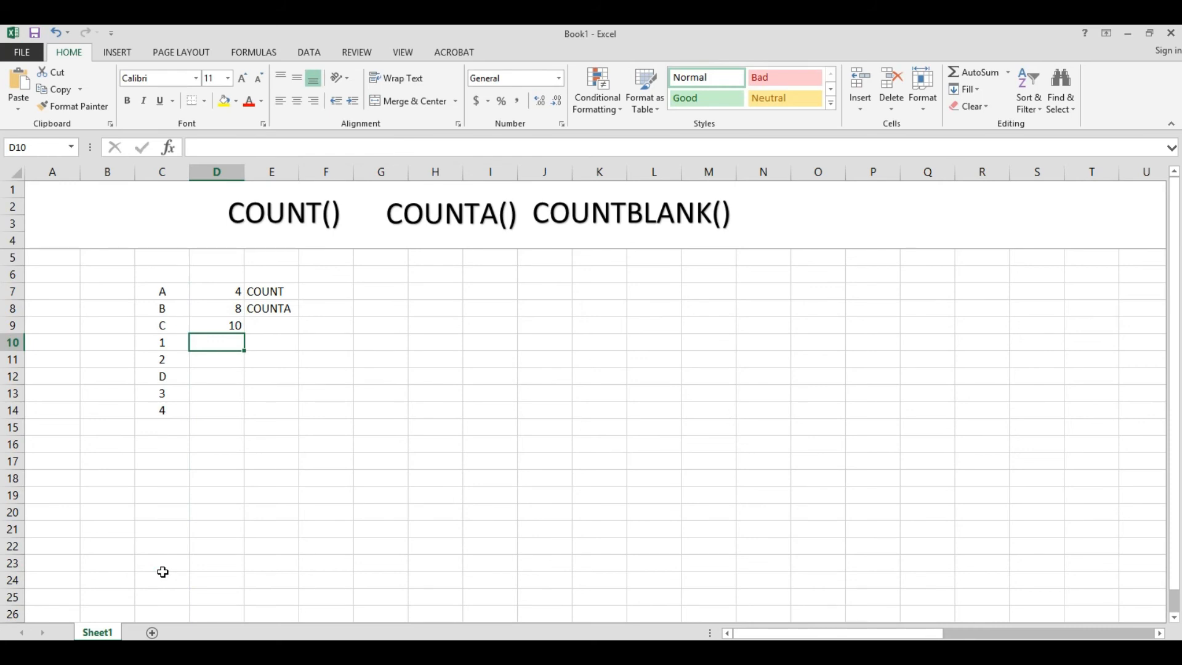
- Highlight the counted range C7:C24 with a yellow fill
left_click(168, 292)
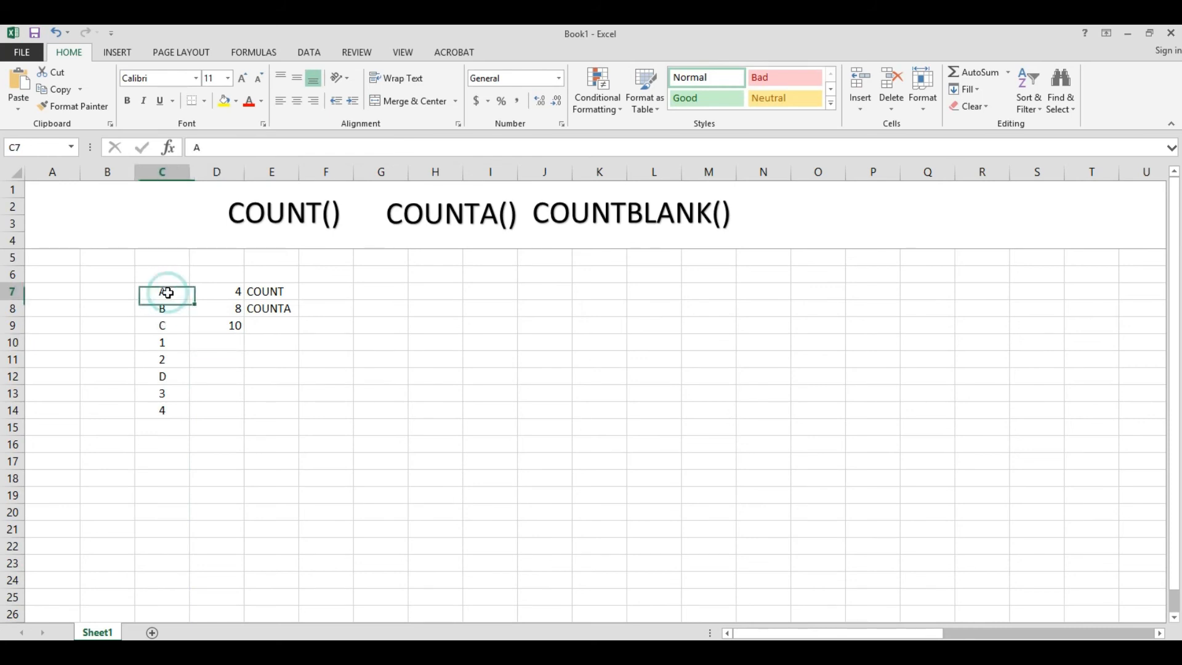
key("shift+Down")
key("shift+Down")
key("shift+Down")
key("shift+Down")
key("shift+Down")
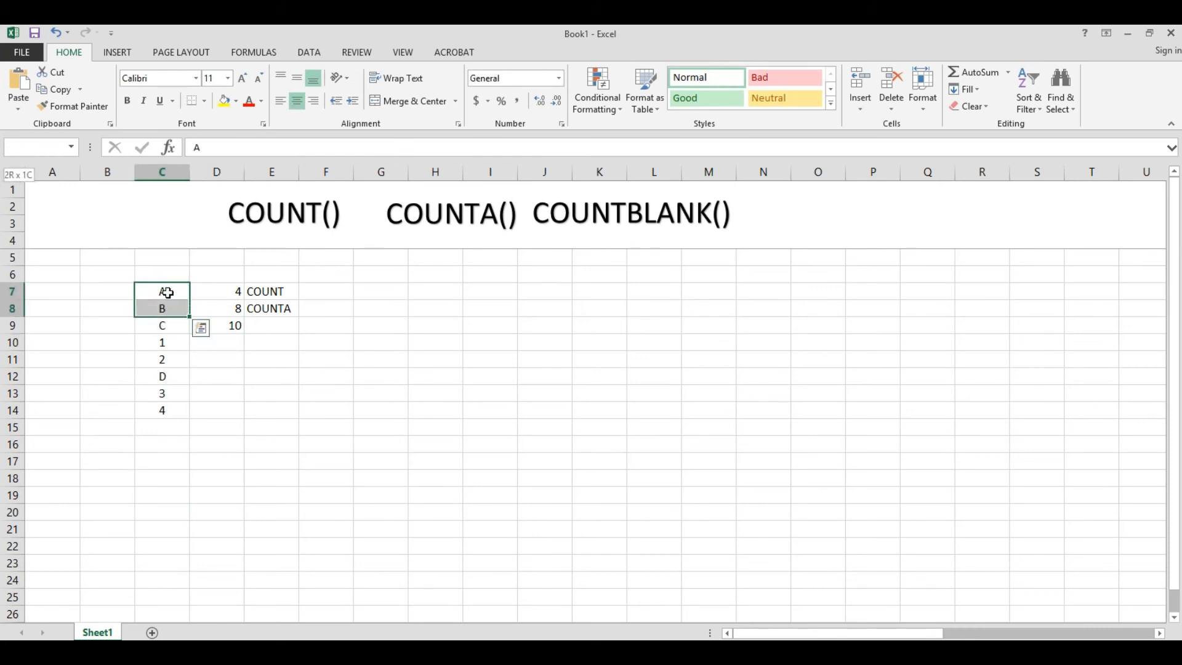
key("shift+Down")
key("shift+Down")
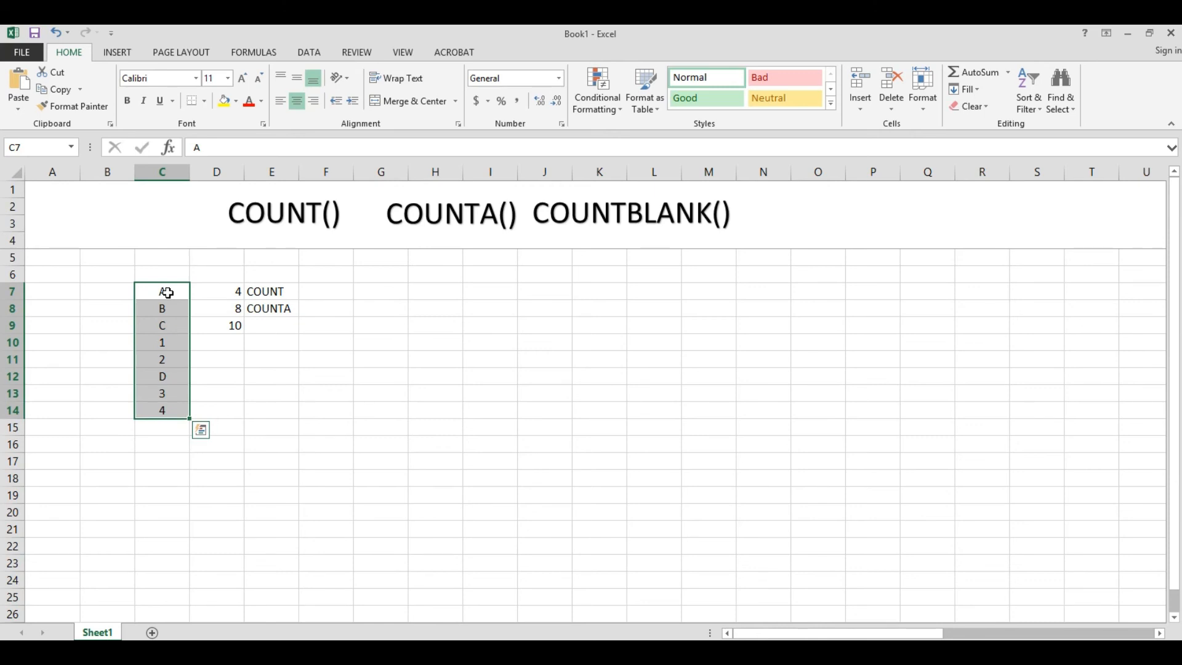
key("shift+Down")
key("shift+Down")
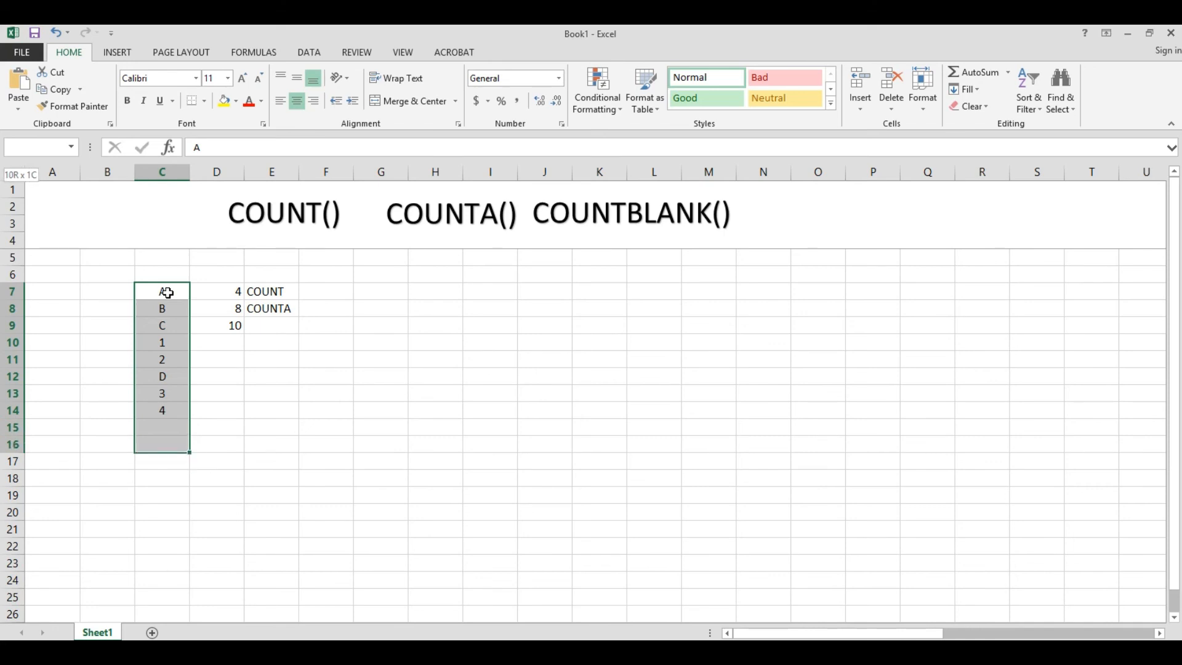
key("shift+Down")
key("shift+Down")
key("shift+Down")
key("shift+Down")
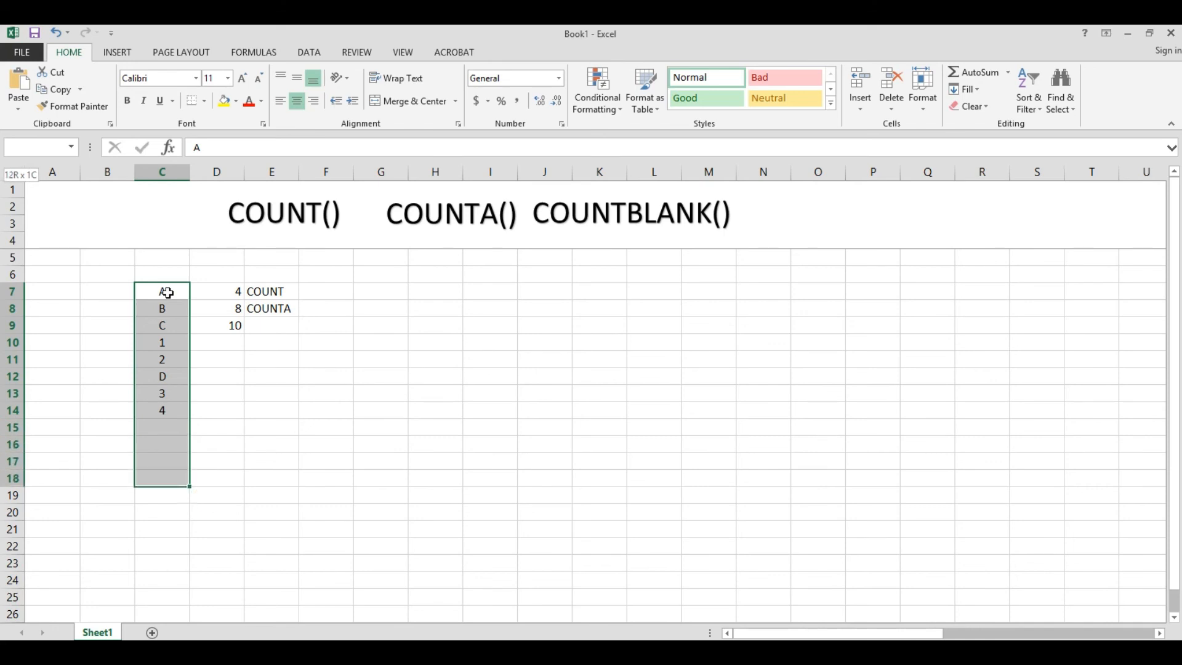
key("shift+Down")
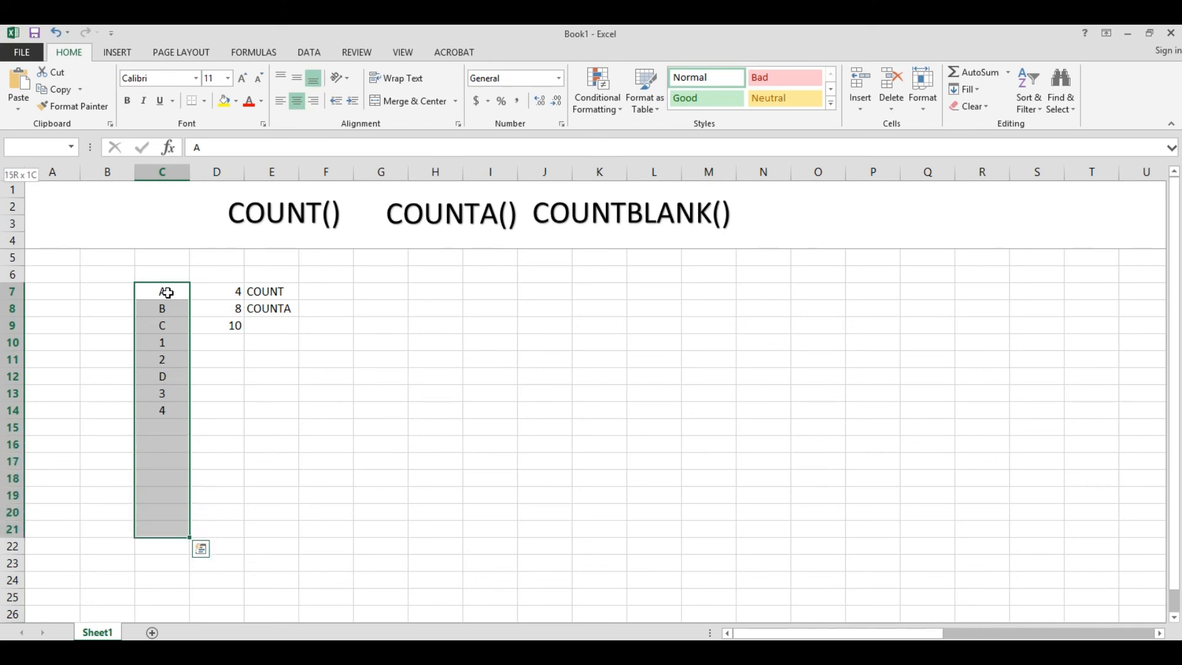
key("shift+Down")
key("shift+Down")
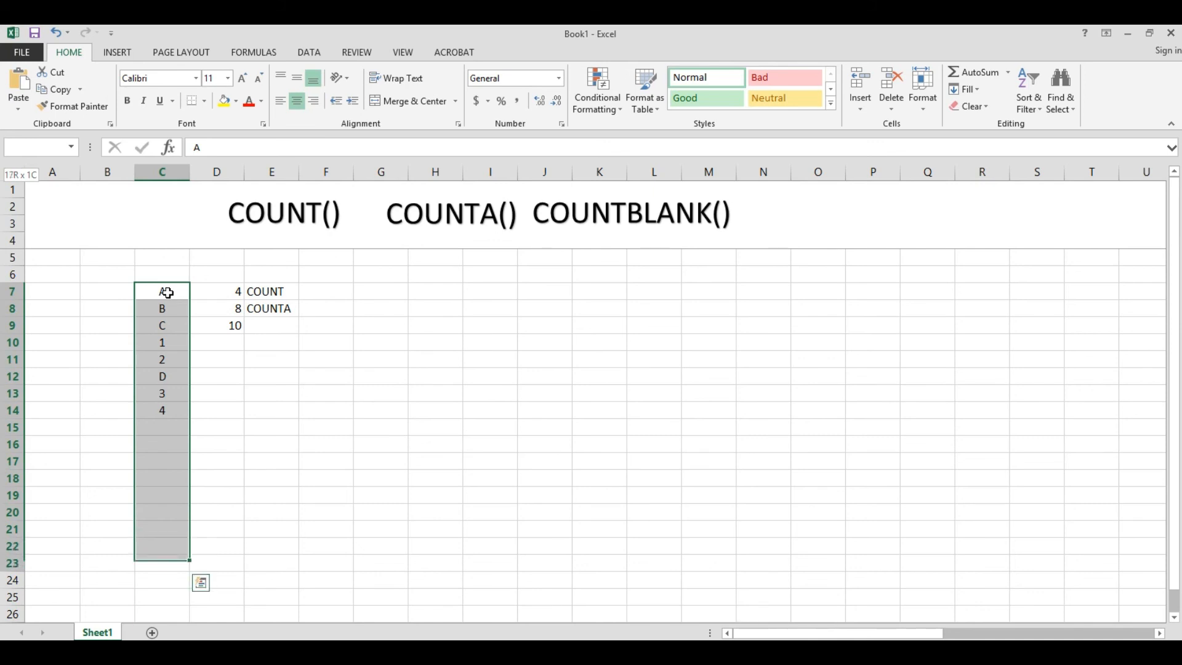
key("shift+Down")
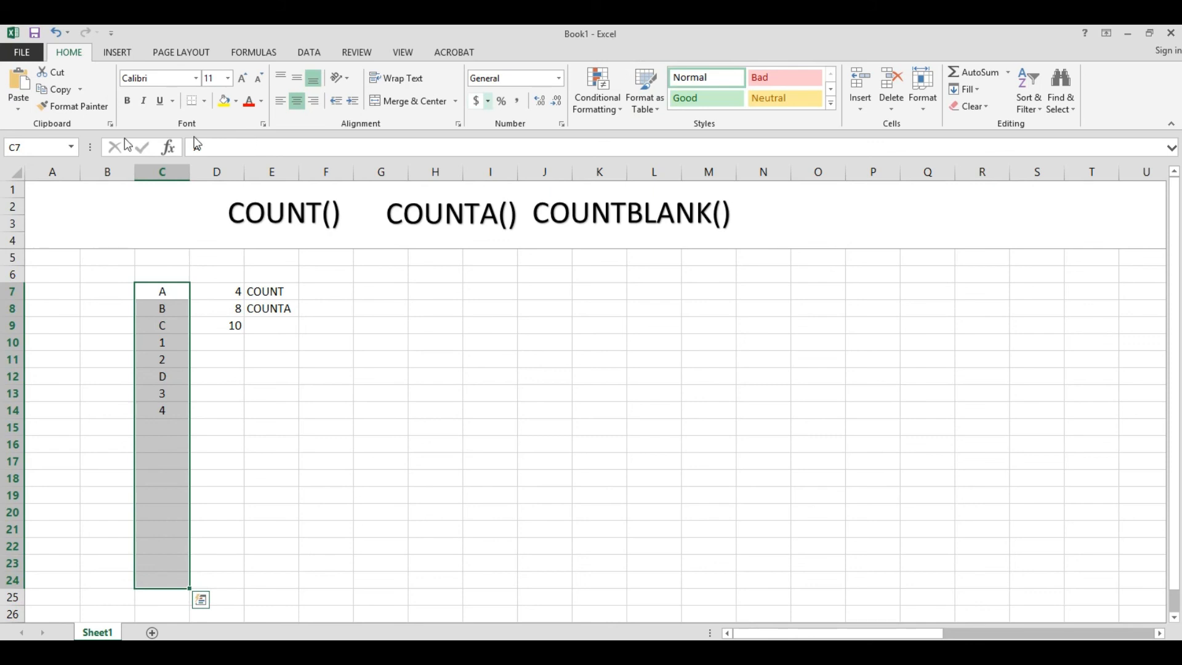
left_click(223, 106)
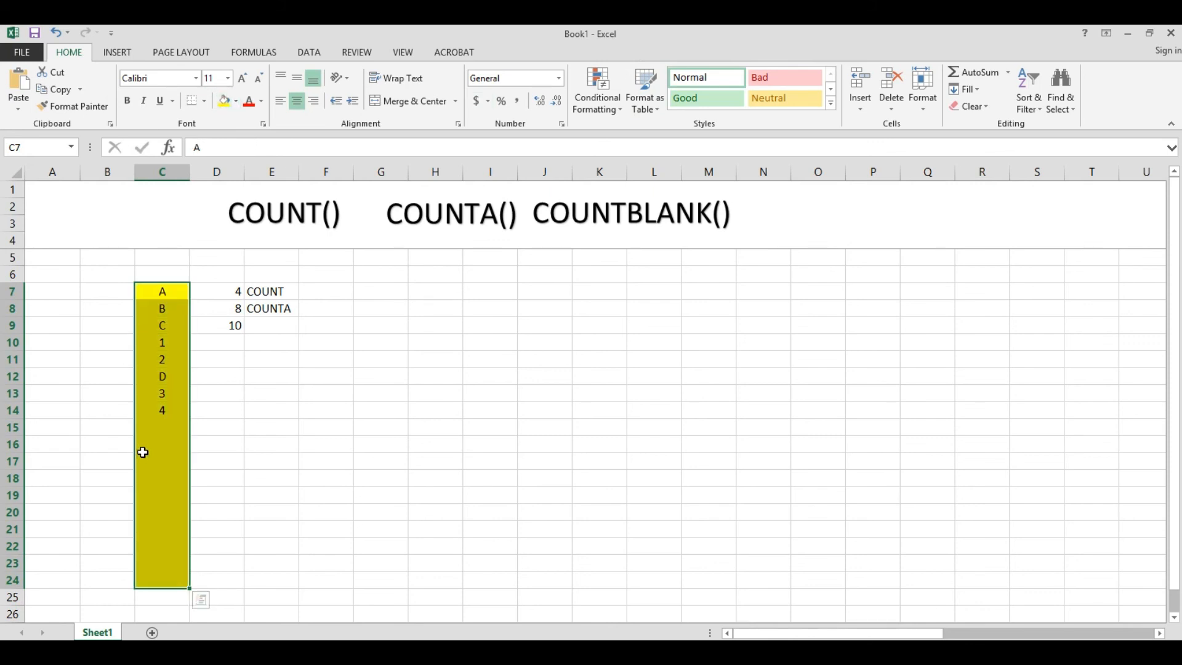
- Select the empty cells C15:C24 one by one to check them against the COUNTBLANK result
left_click(167, 424)
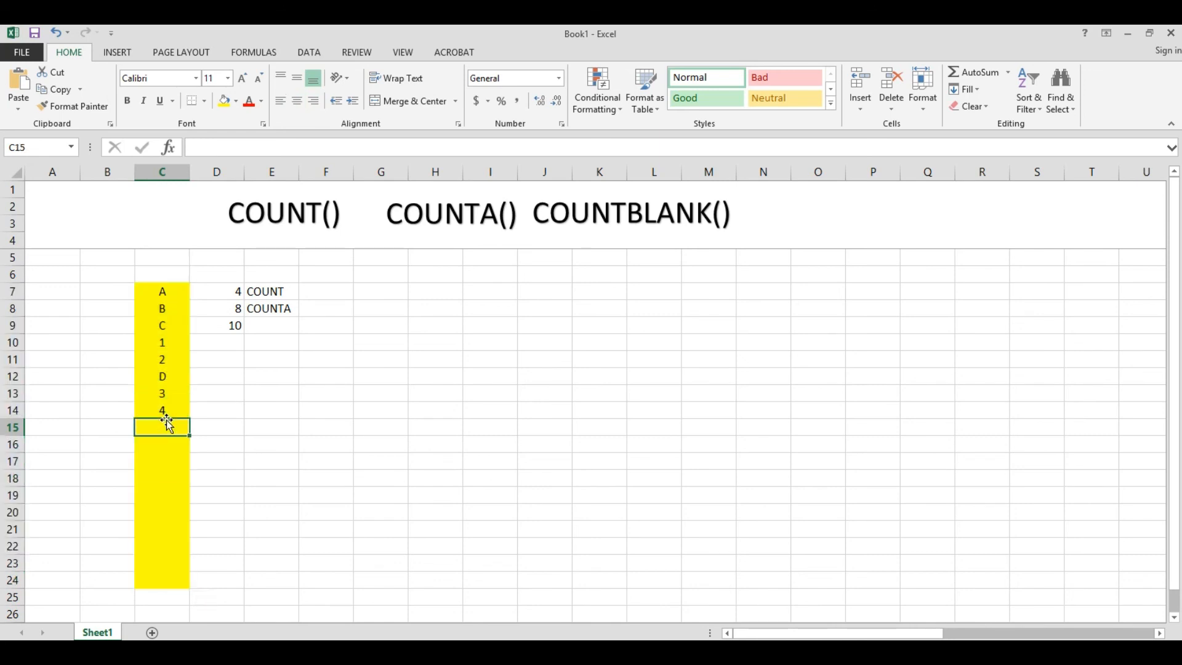
key("shift+Down")
key("shift+Down")
key("shift+Down")
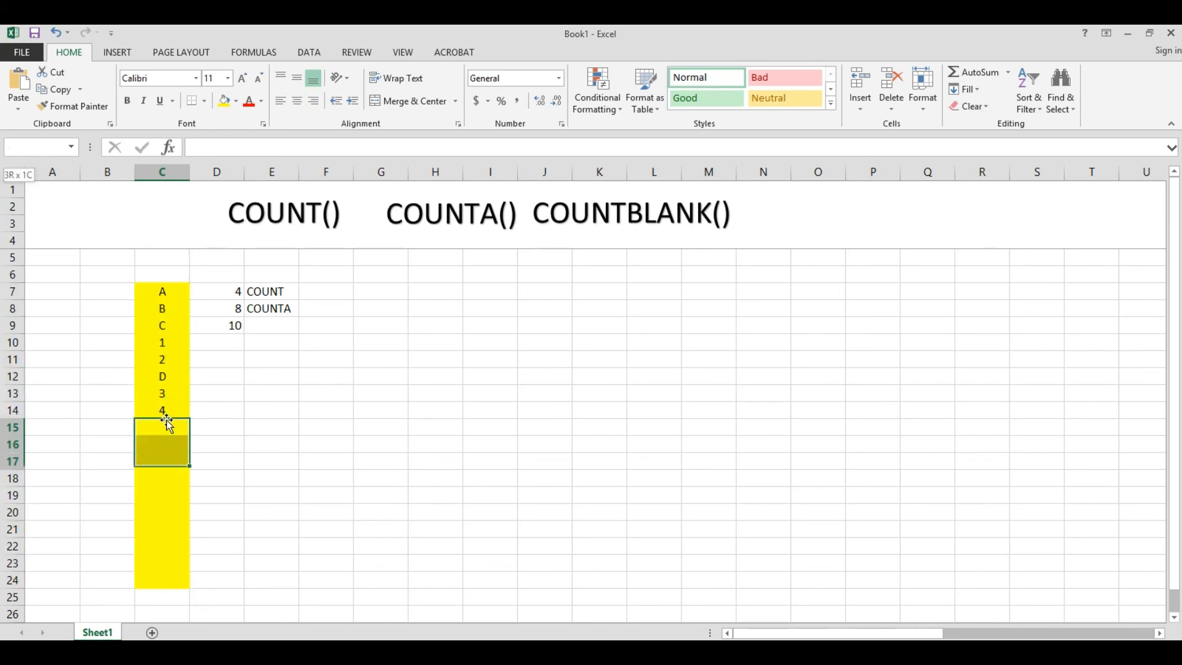
key("shift+Down")
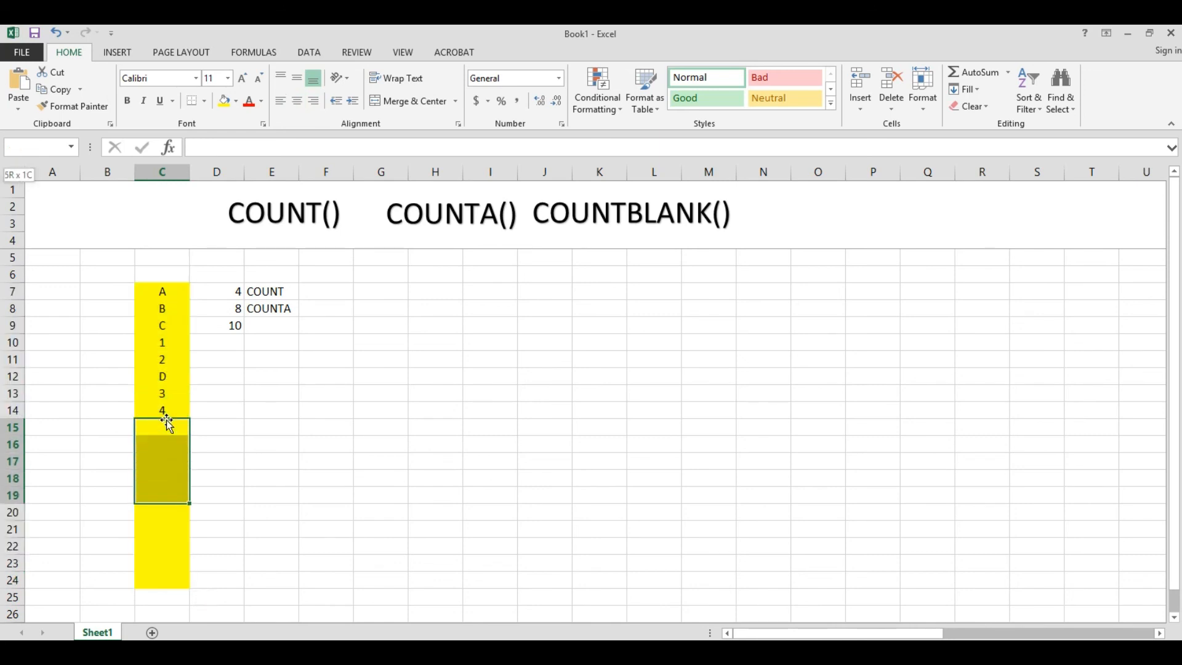
key("shift+Down")
key("shift+Down")
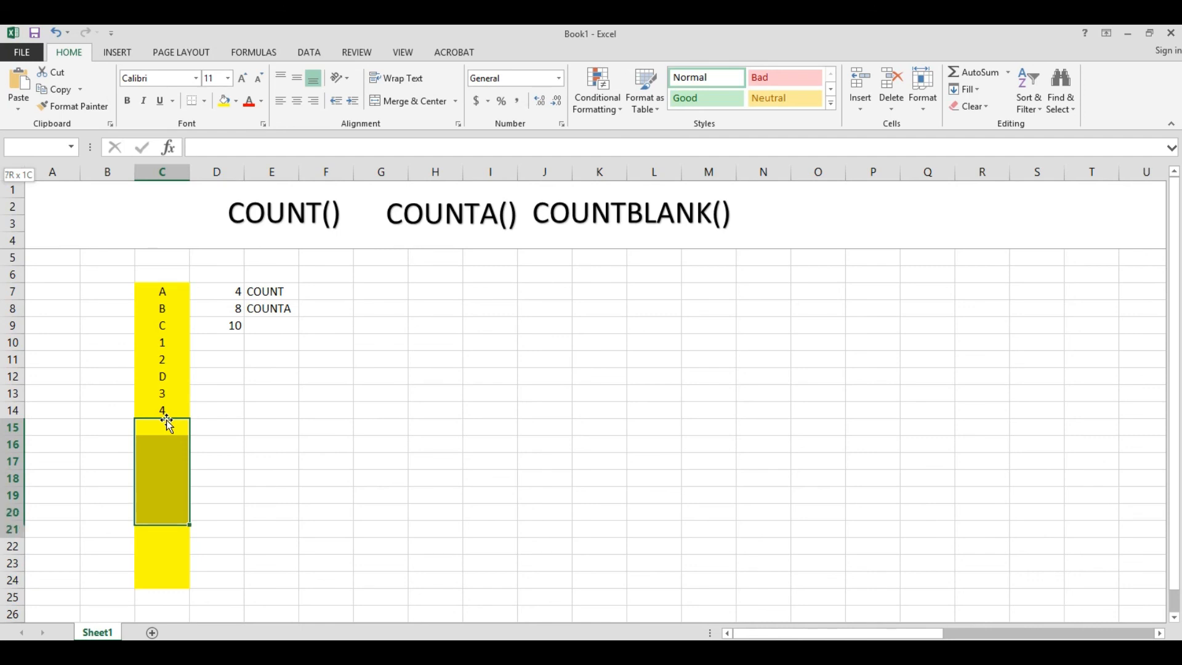
key("shift+Down")
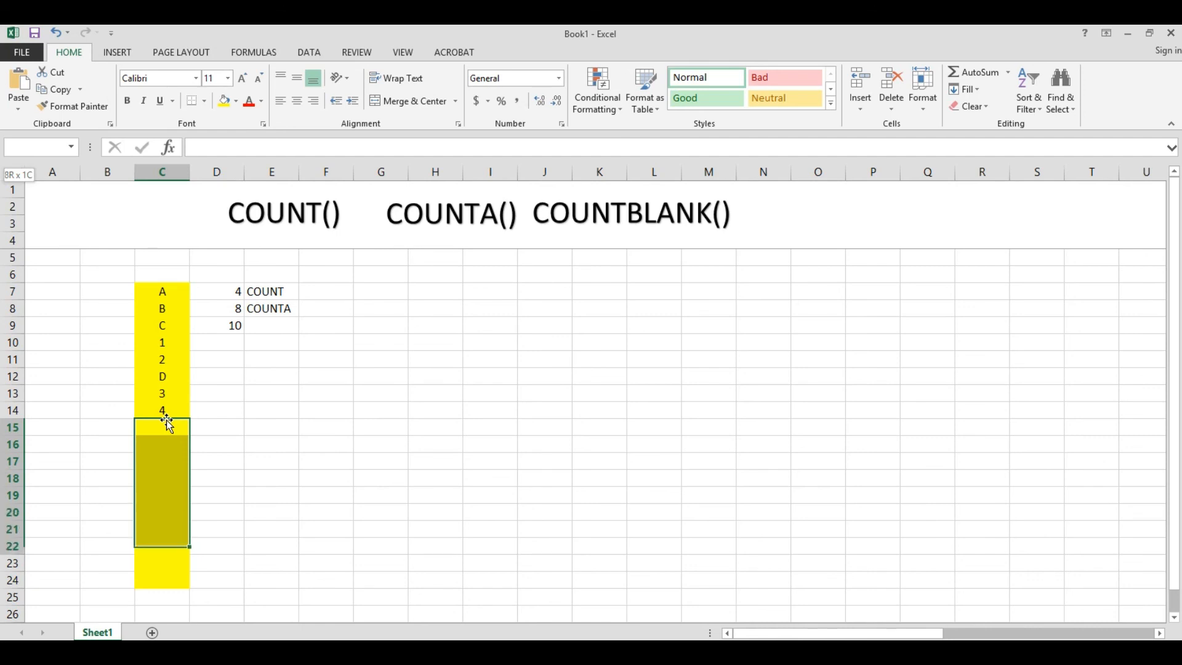
key("shift+Down")
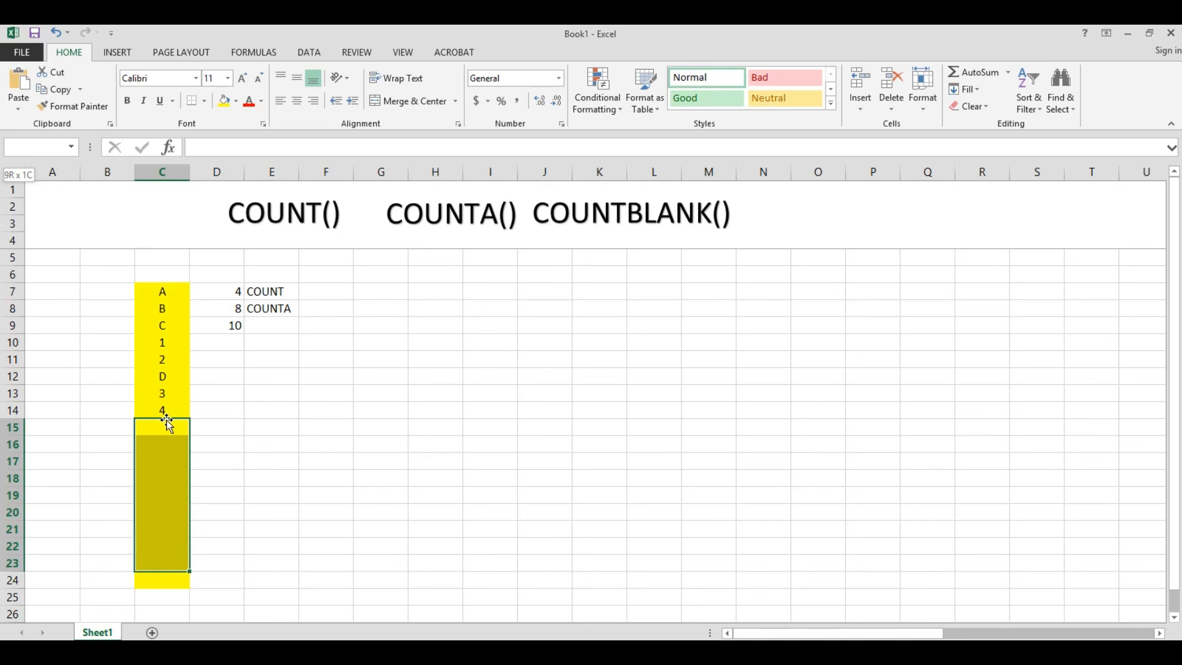
key("shift+Down")
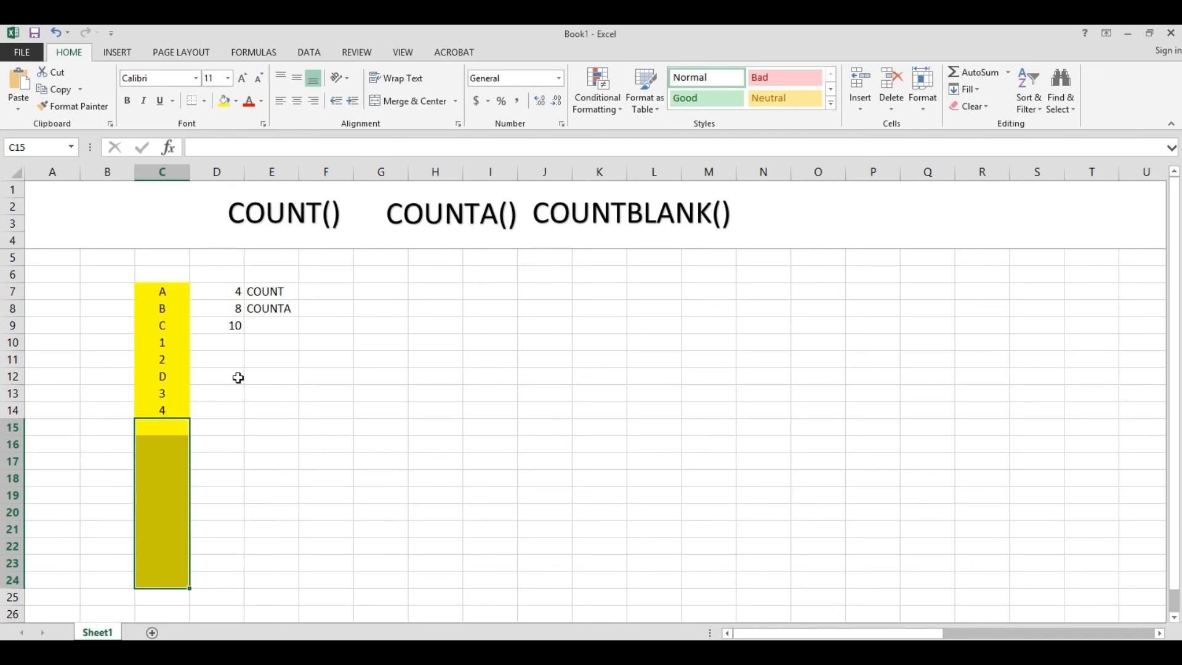
- Fill the first three blank cells of the yellow range, entering A in C15, B in C16 and C in C17
left_click(151, 429)
type("A")
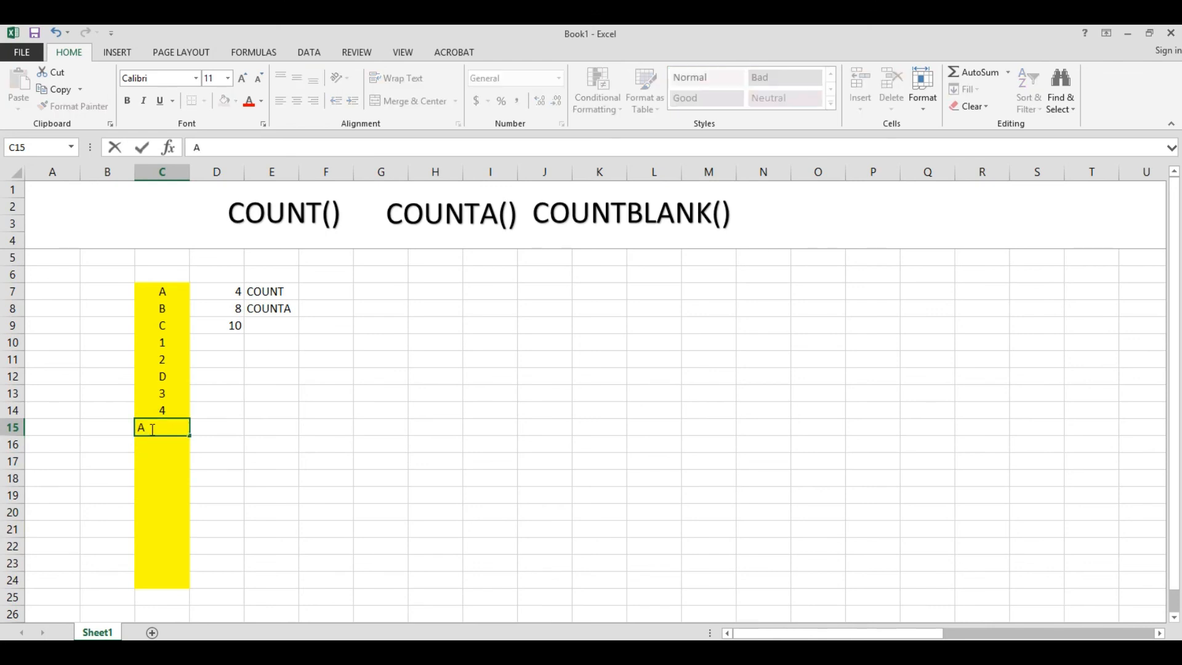
key("Return")
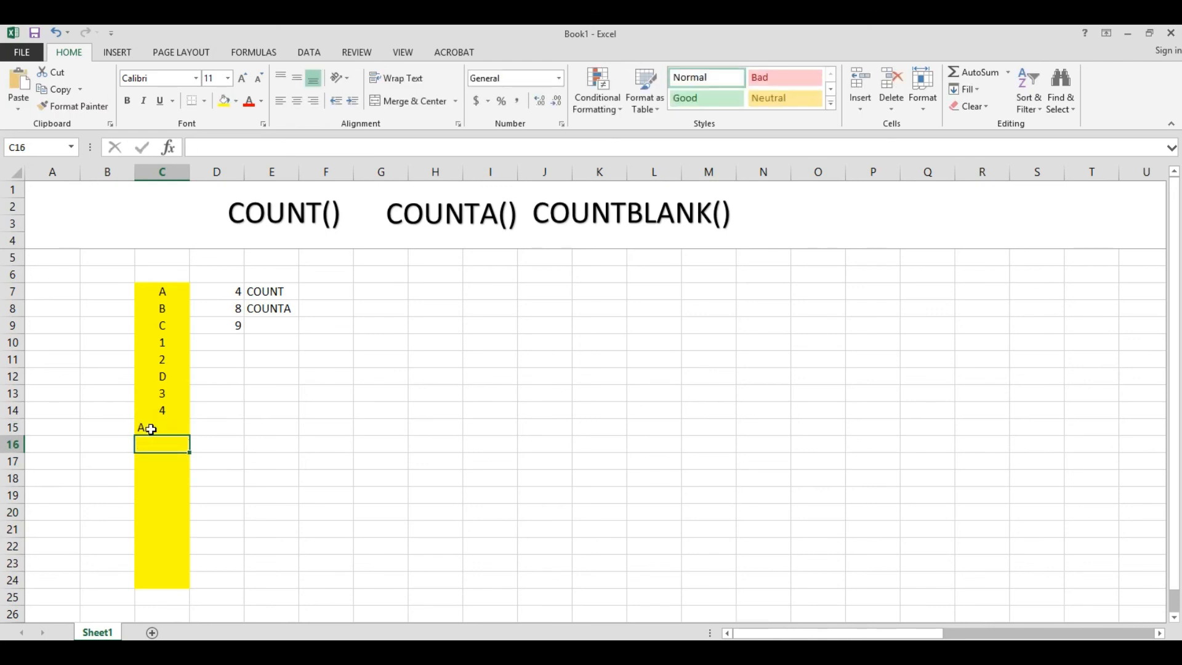
type("B")
key("Return")
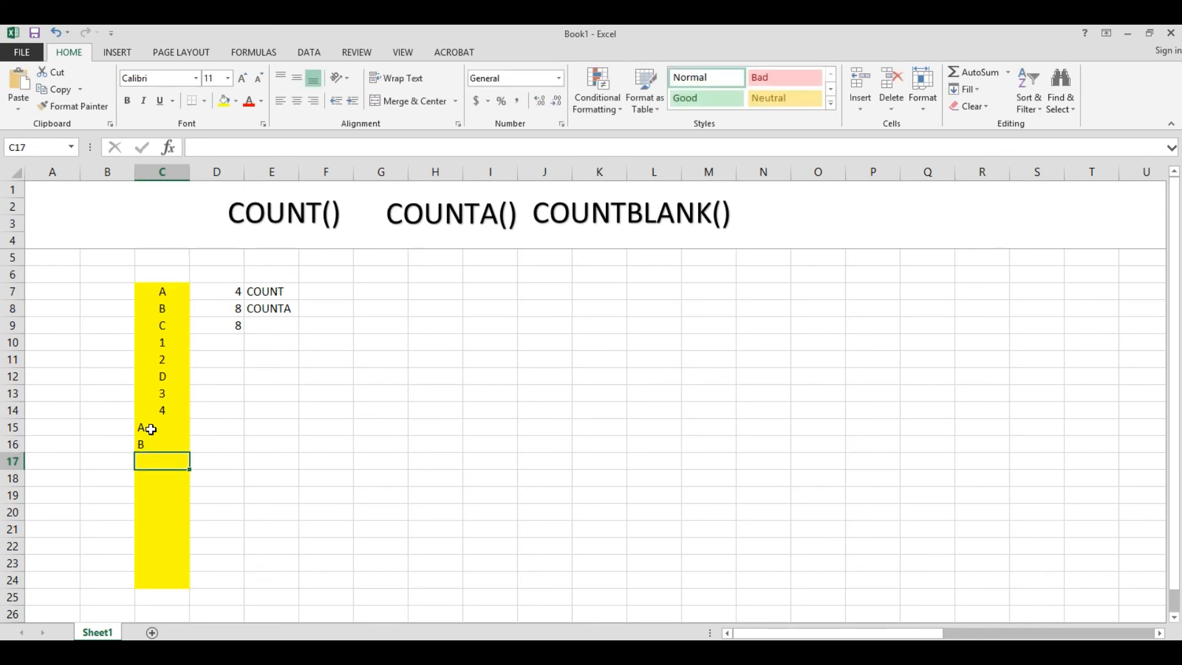
type("C")
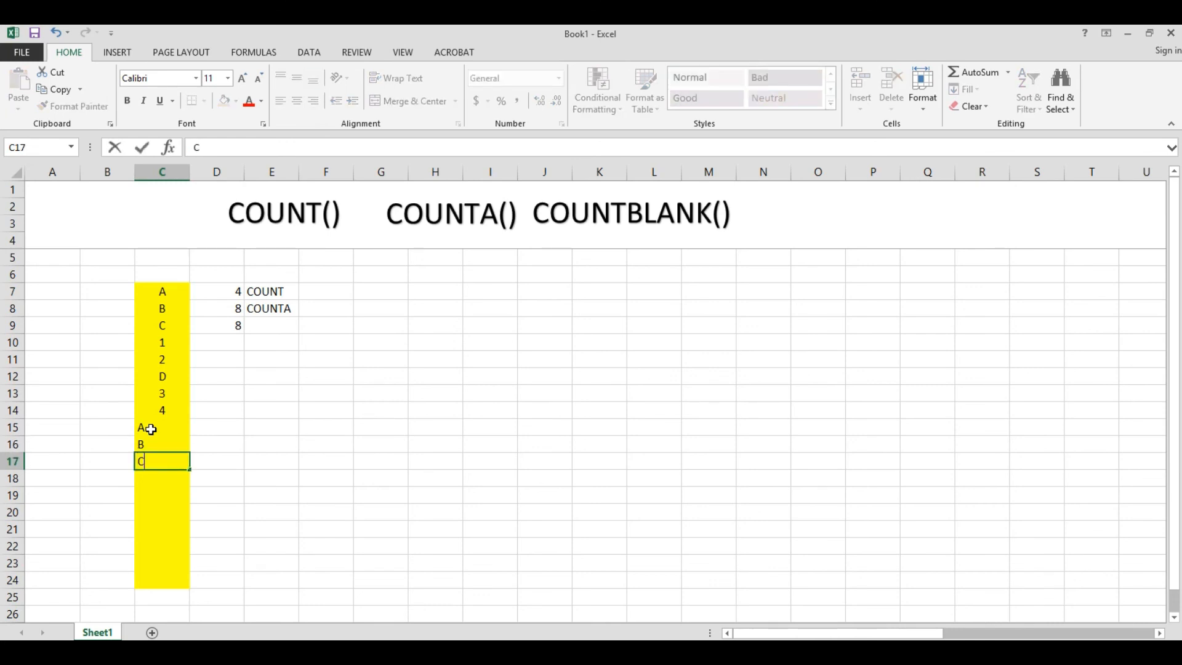
key("Return")
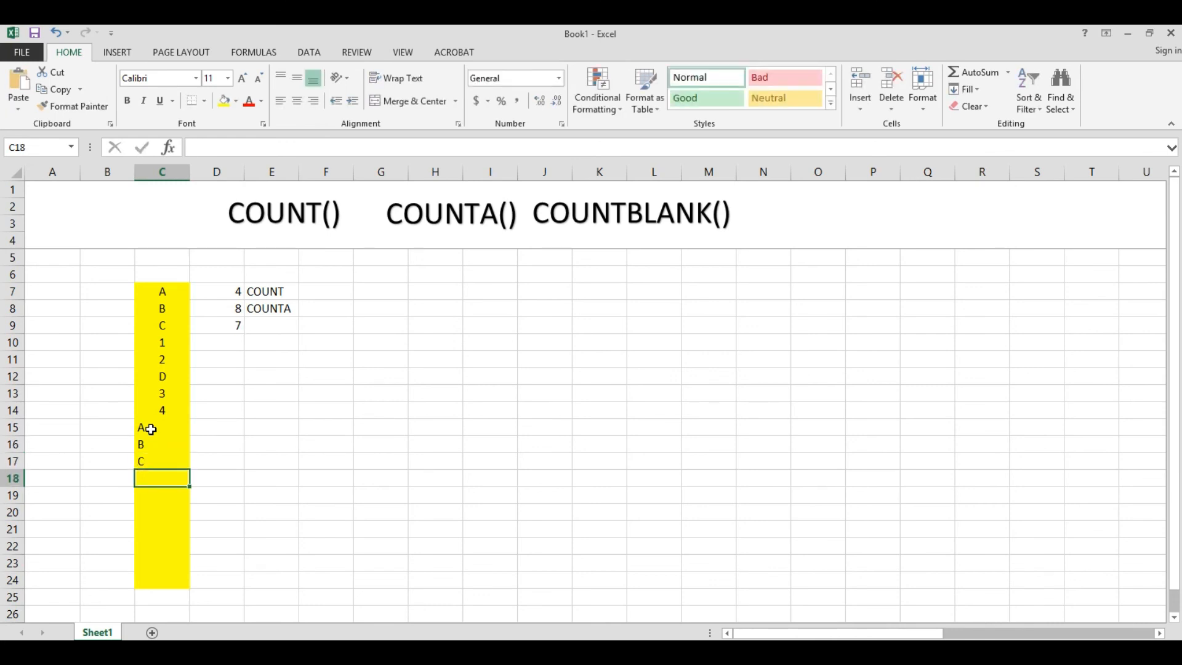
- Label the formula result in D9 by entering COUNTBLANK in the adjacent cell E9
left_click(255, 328)
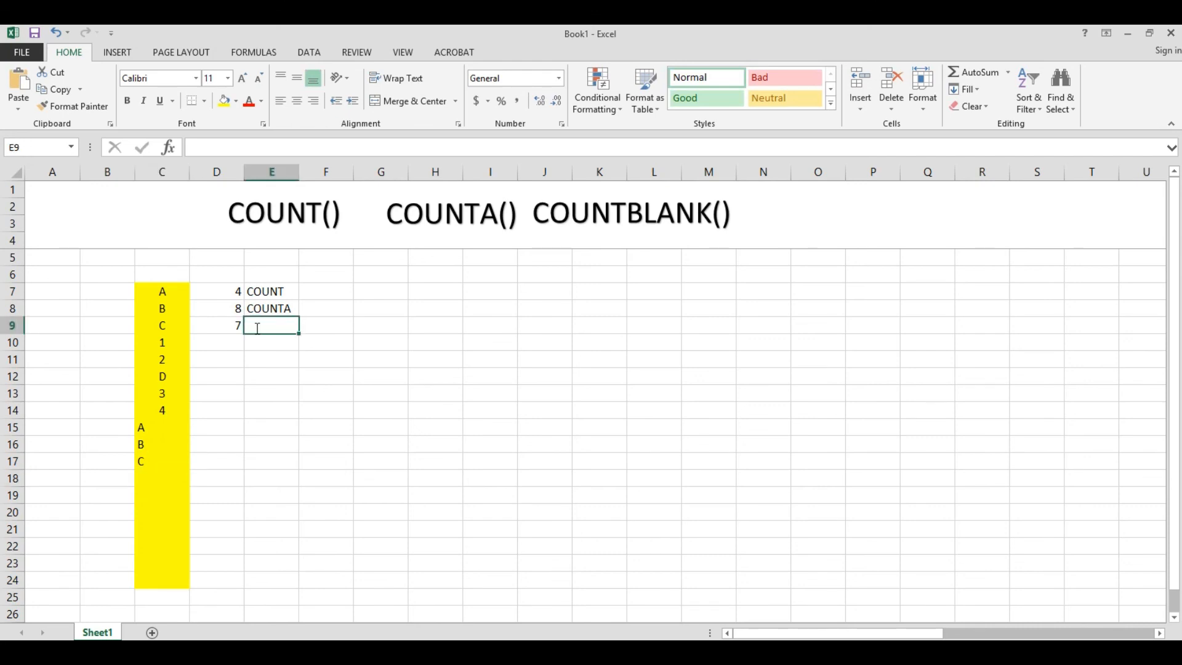
double_click(258, 328)
type("COUNTB")
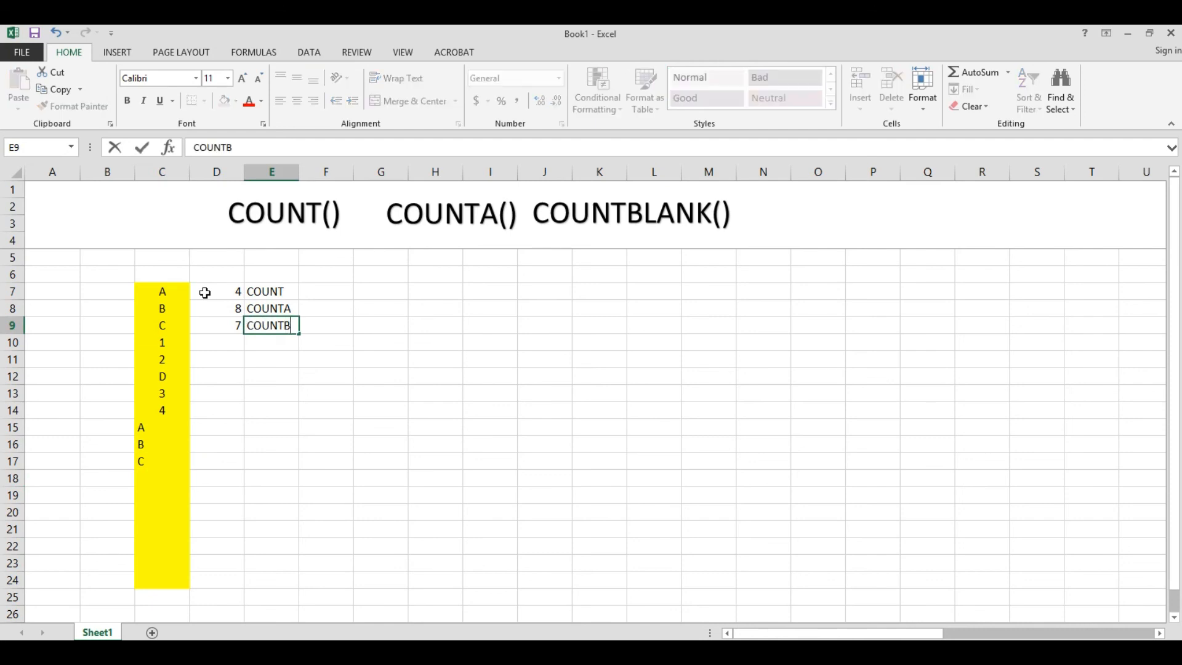
type("LANK")
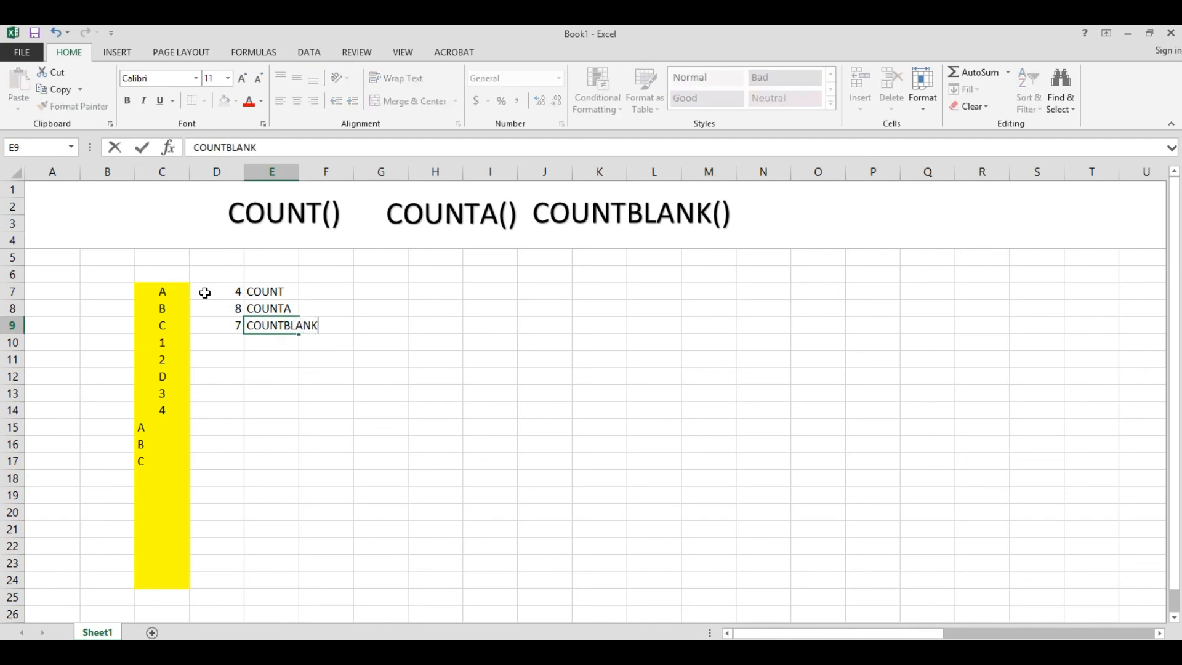